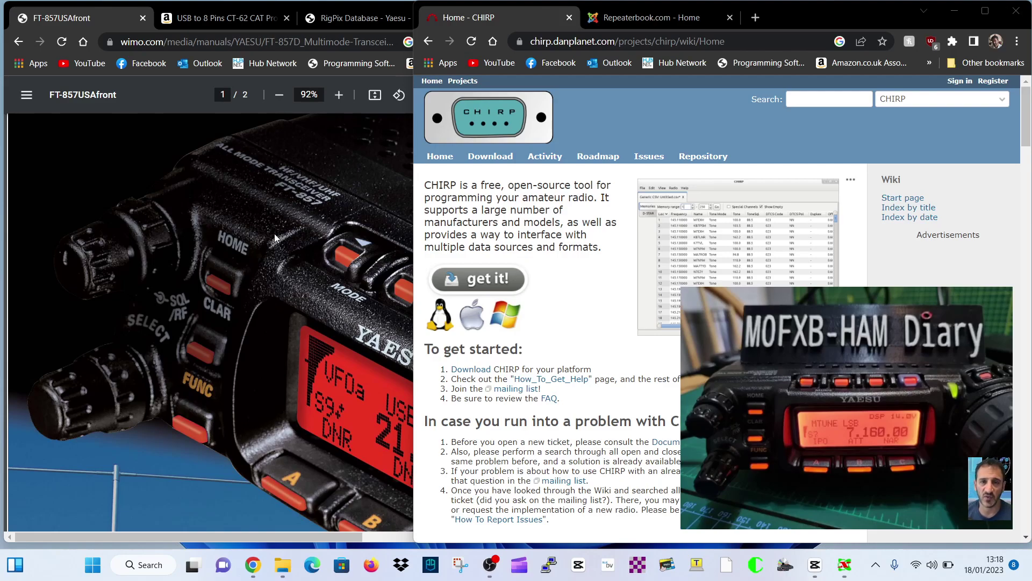
- Inspect the enlarged product photo of the CT-62 CAT programming cable's 8-pin and USB connectors
click(236, 18)
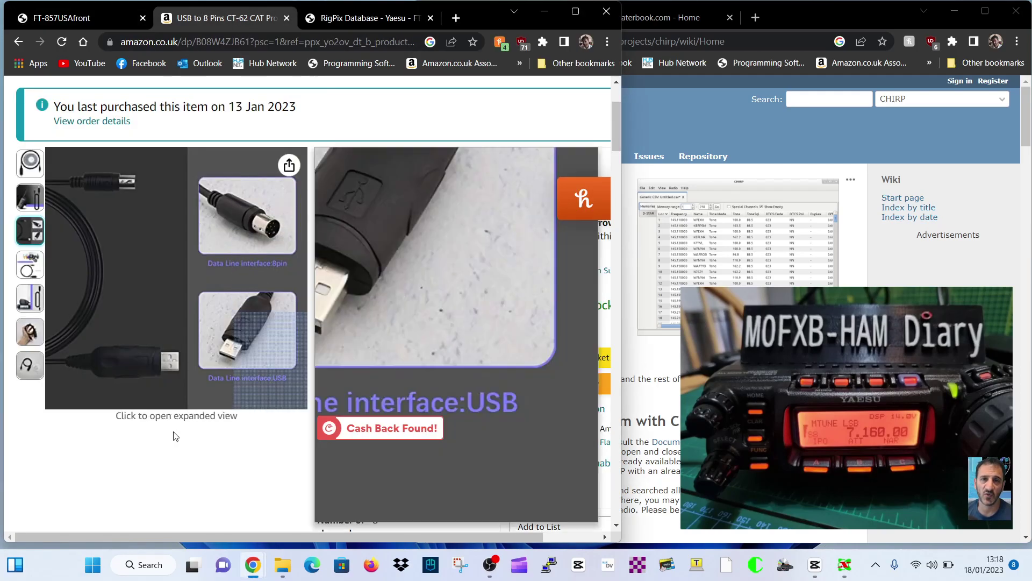
click(226, 252)
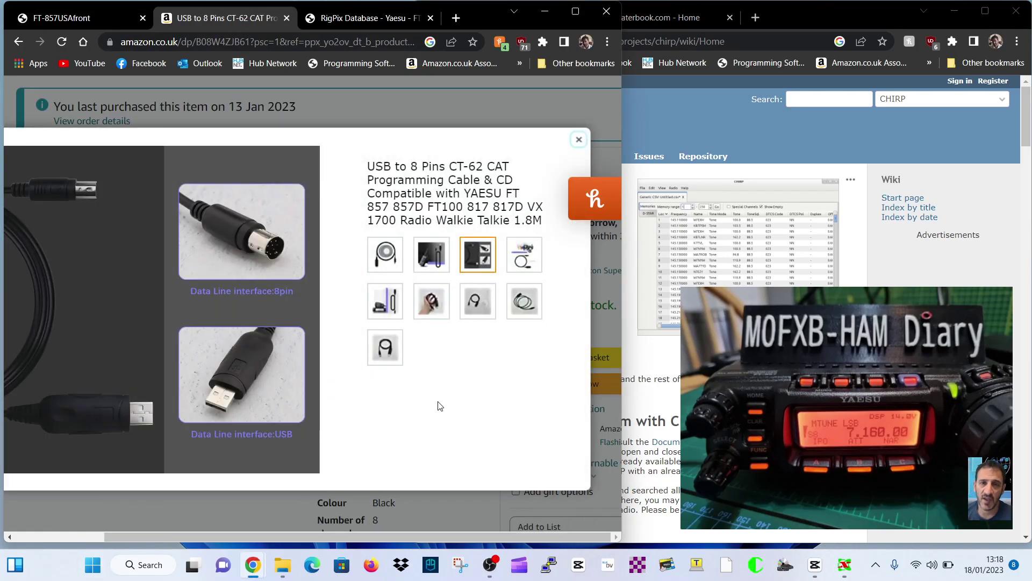
click(578, 139)
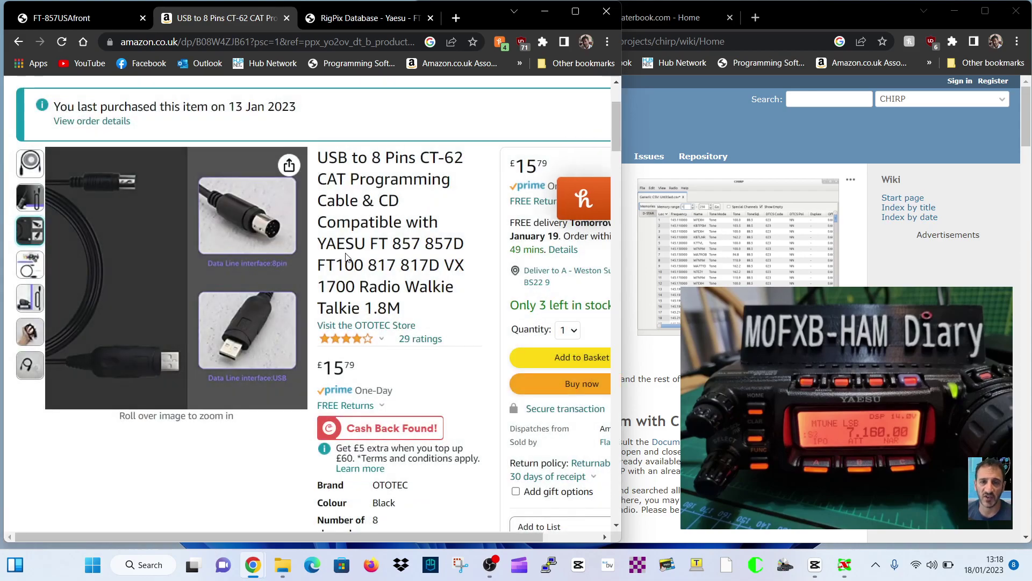
- Look at the FT-857 front-panel picture and the rear connectors on the RigPix page, ending on the CHIRP home page
click(59, 18)
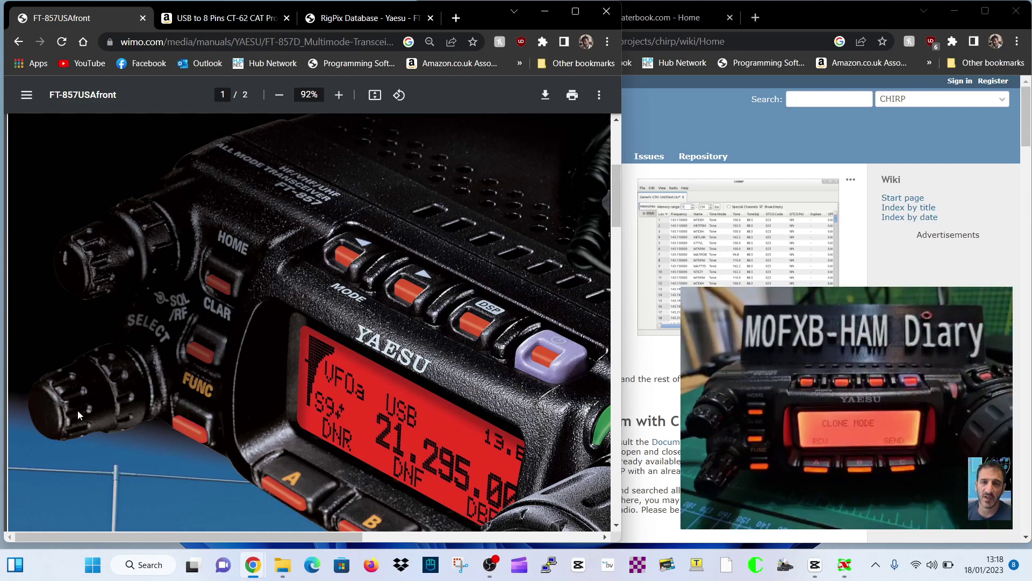
click(367, 20)
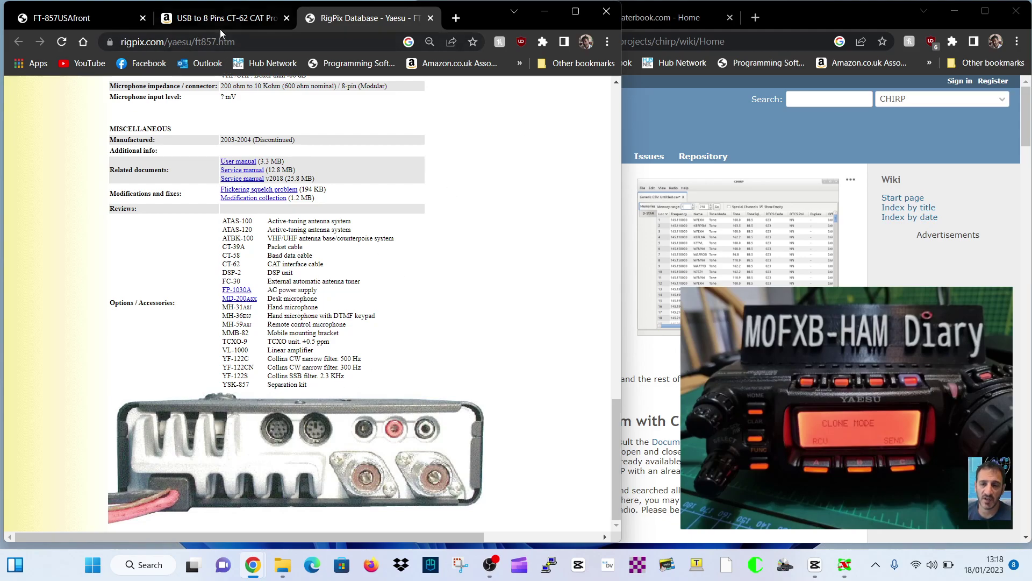
click(215, 9)
click(62, 16)
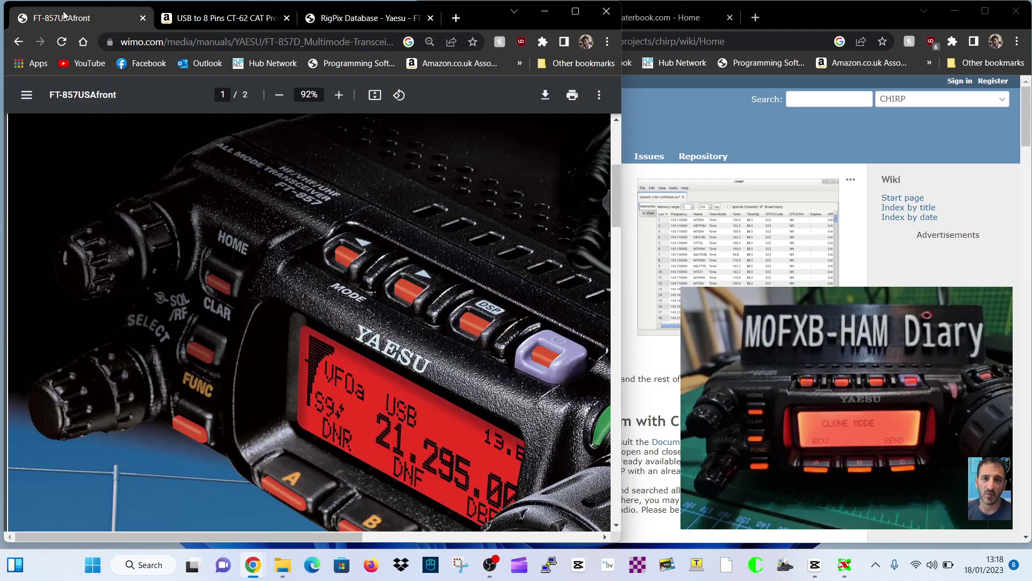
click(731, 137)
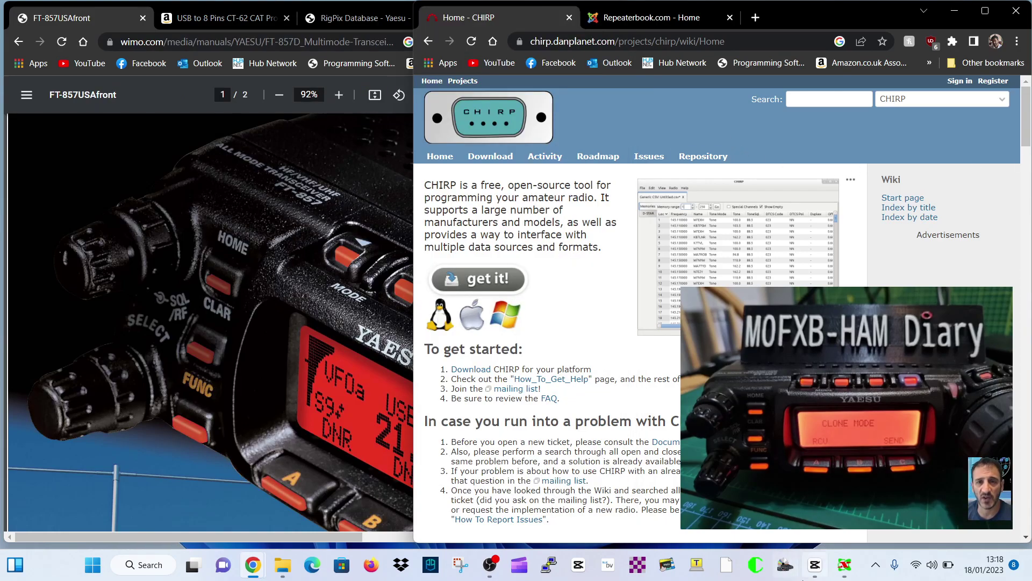
- Check in Device Manager which COM port the programming cable uses, and put its window away
right_click(97, 578)
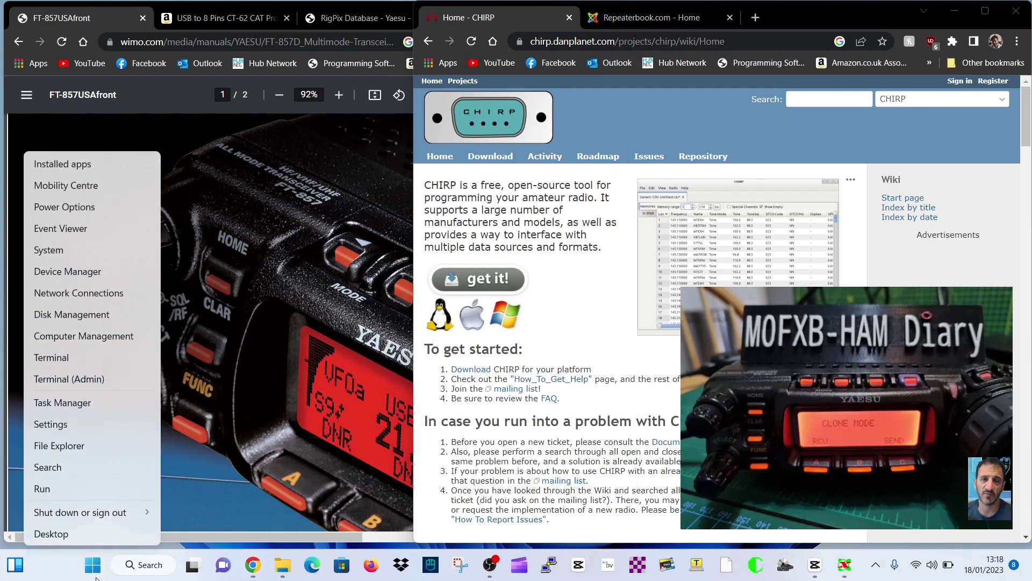
click(82, 272)
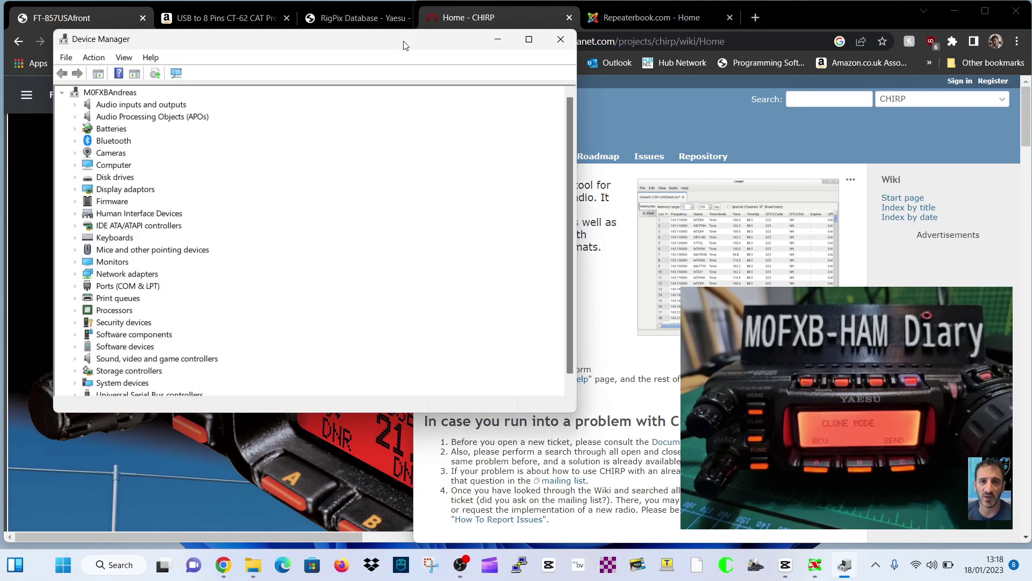
drag(406, 46, 390, 73)
double_click(108, 318)
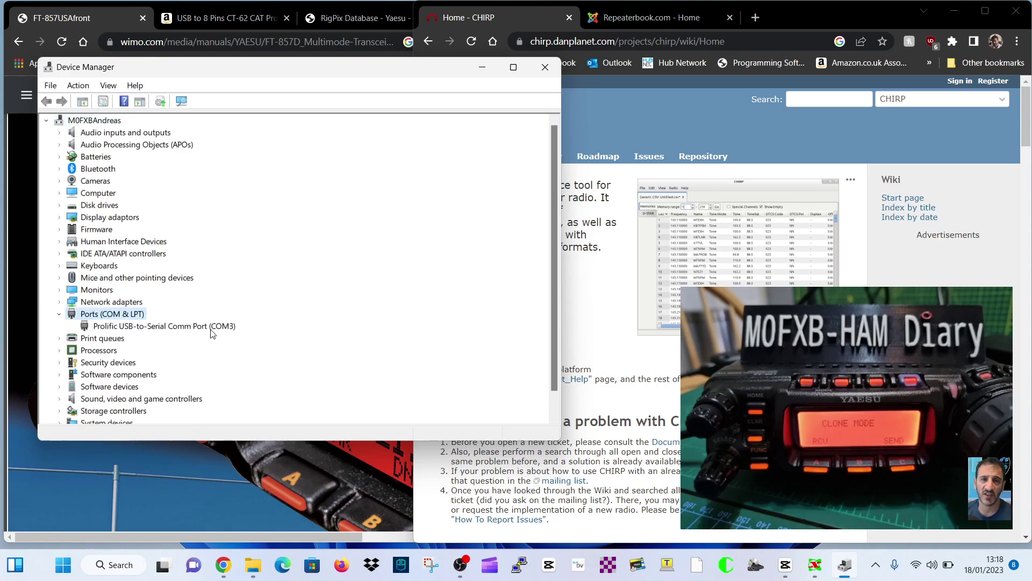
click(482, 68)
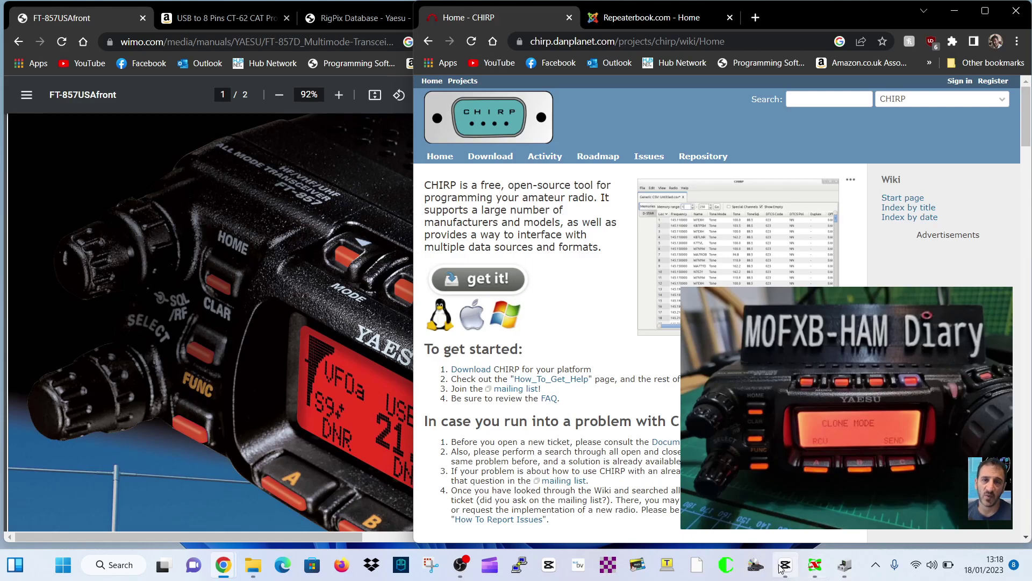
- Switch to CHIRP and run a RepeaterBook proximity query for weston super mare, distance 20, band 70 centimeters (440MHz)
mouse_move(851, 565)
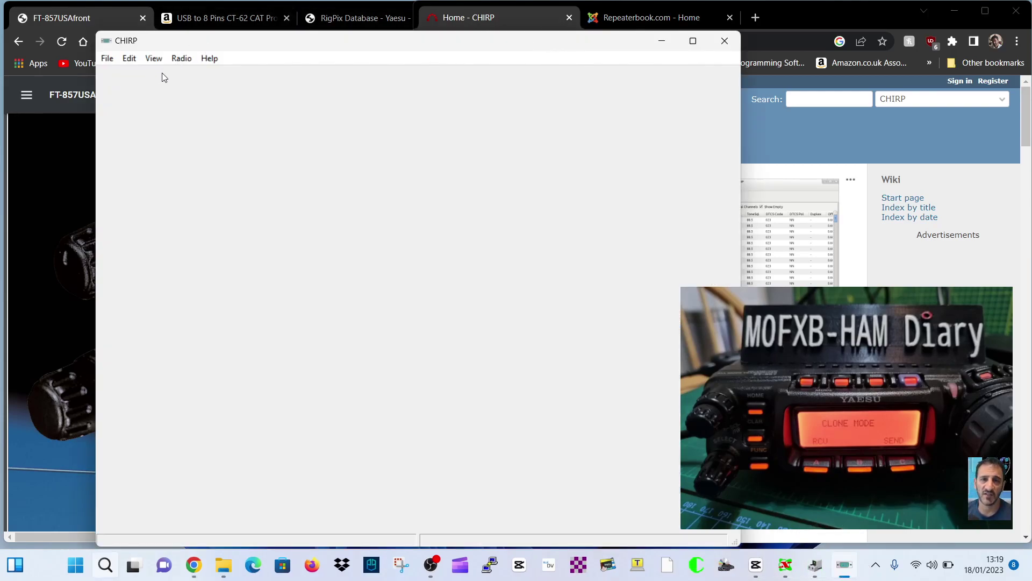
click(182, 59)
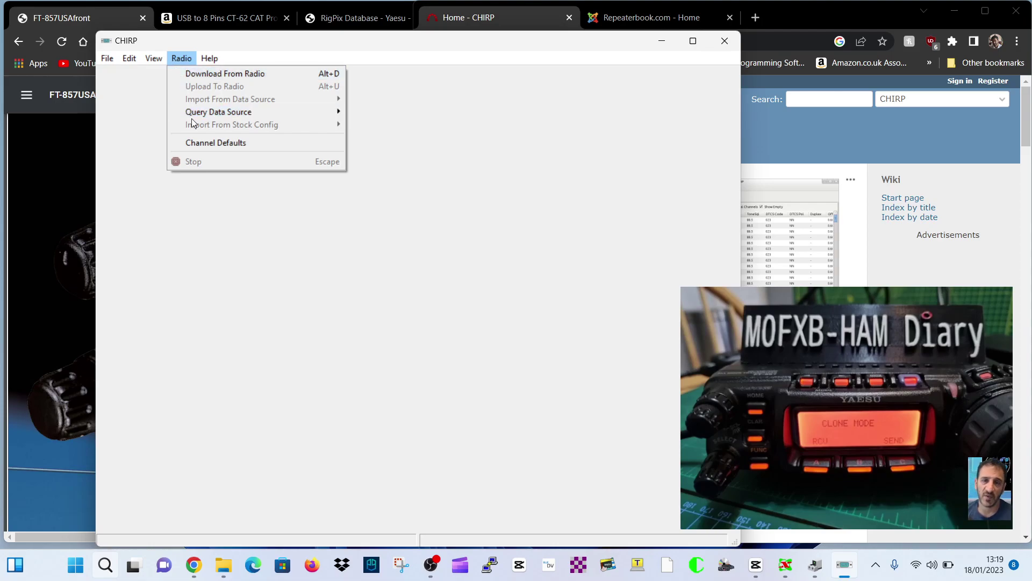
mouse_move(210, 114)
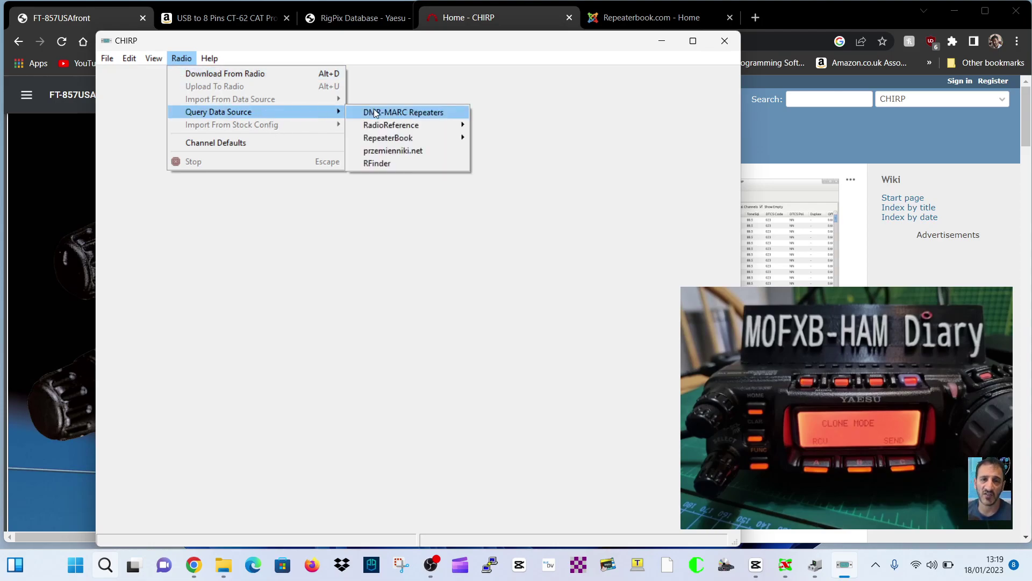
mouse_move(379, 143)
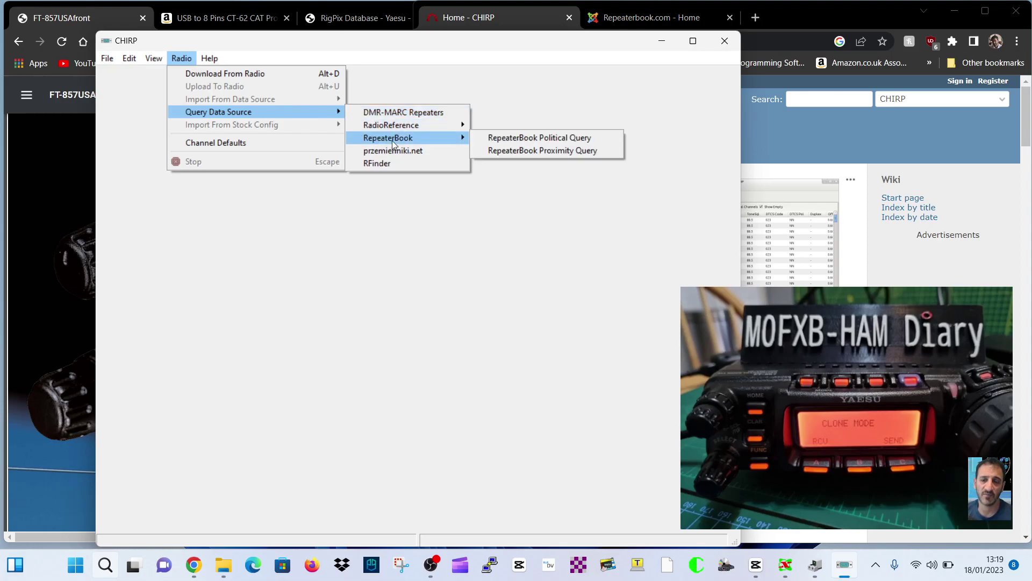
click(521, 151)
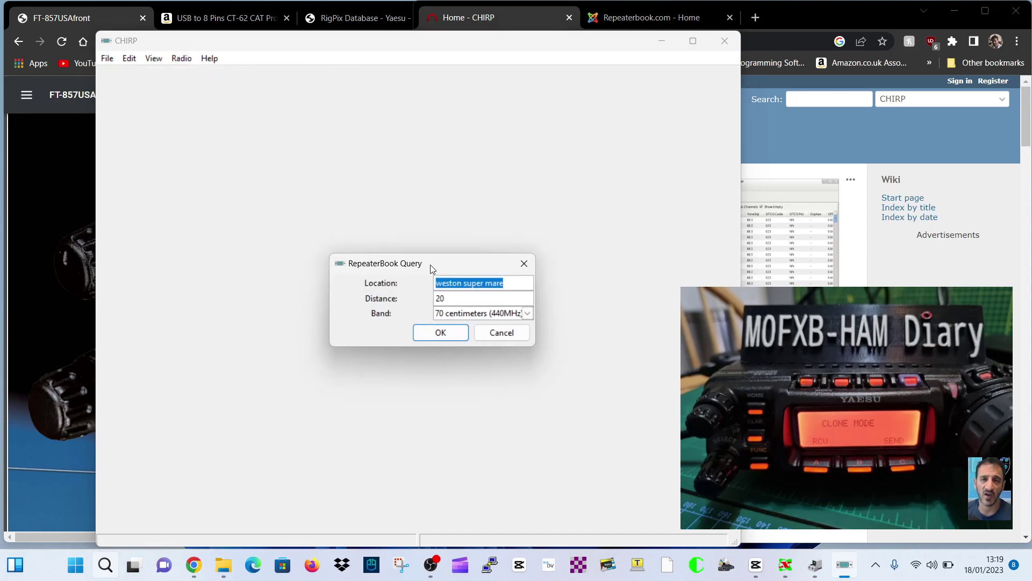
drag(435, 267, 435, 186)
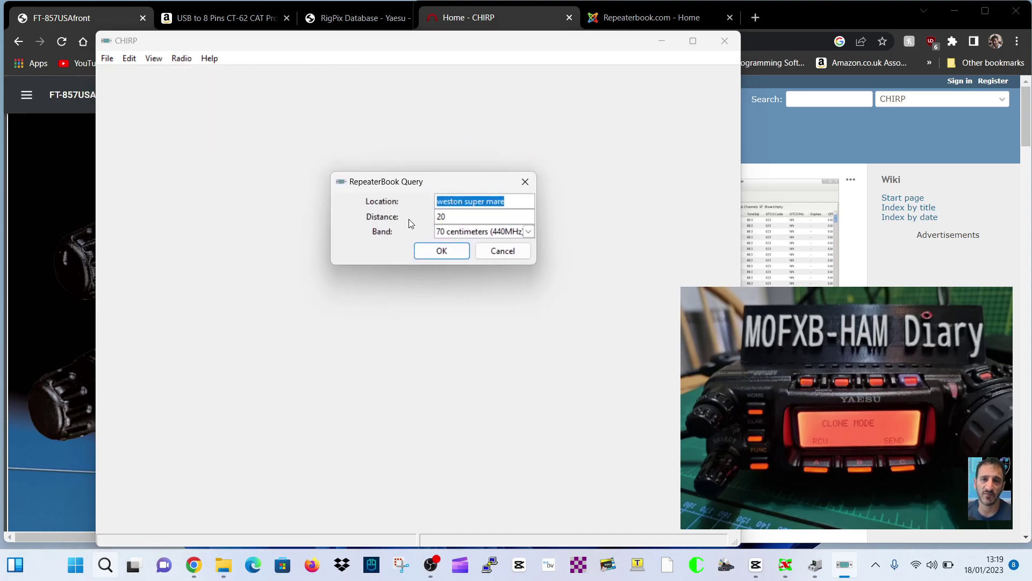
click(442, 255)
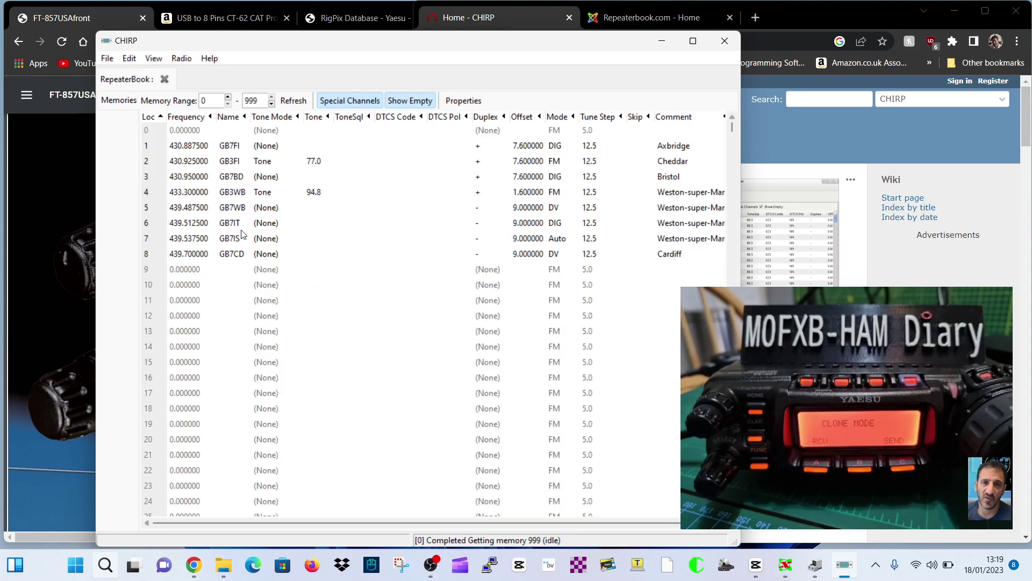
- Cut the GB7IS and GB7CD repeaters at locations 7 and 8 from the RepeaterBook list
click(193, 240)
right_click(193, 239)
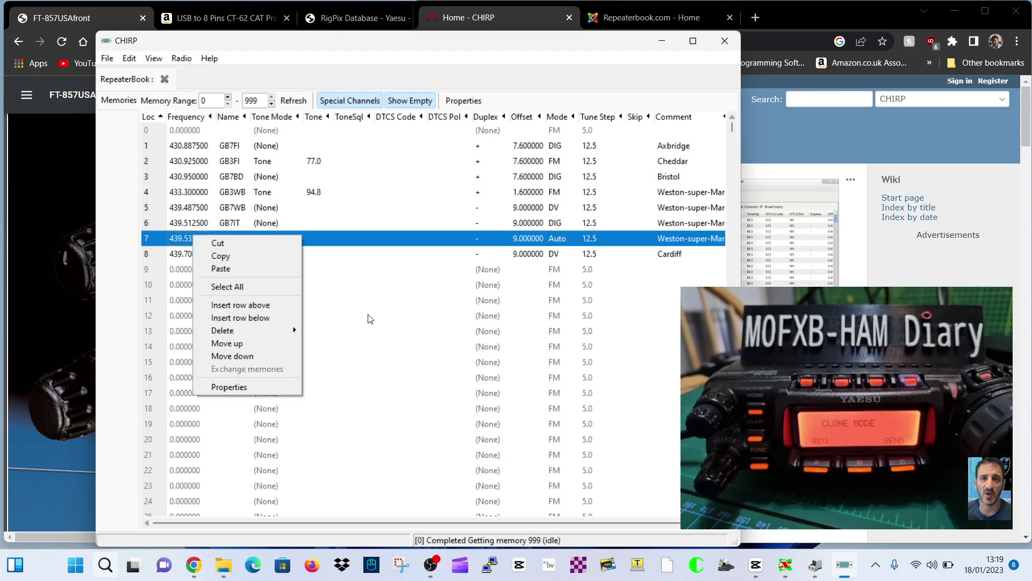
click(363, 294)
key(ctrl+x)
key(super+Up)
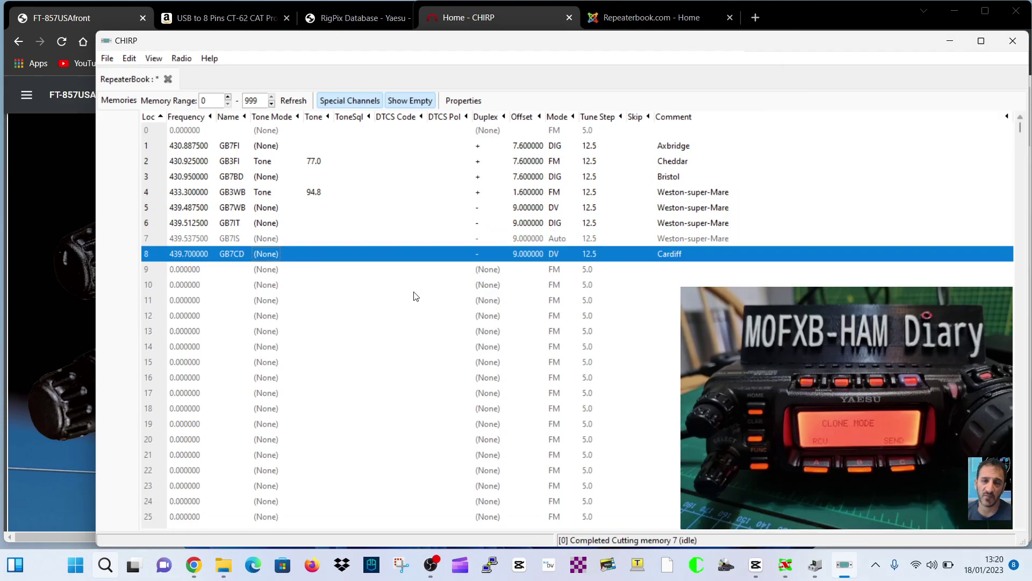
right_click(393, 252)
click(416, 259)
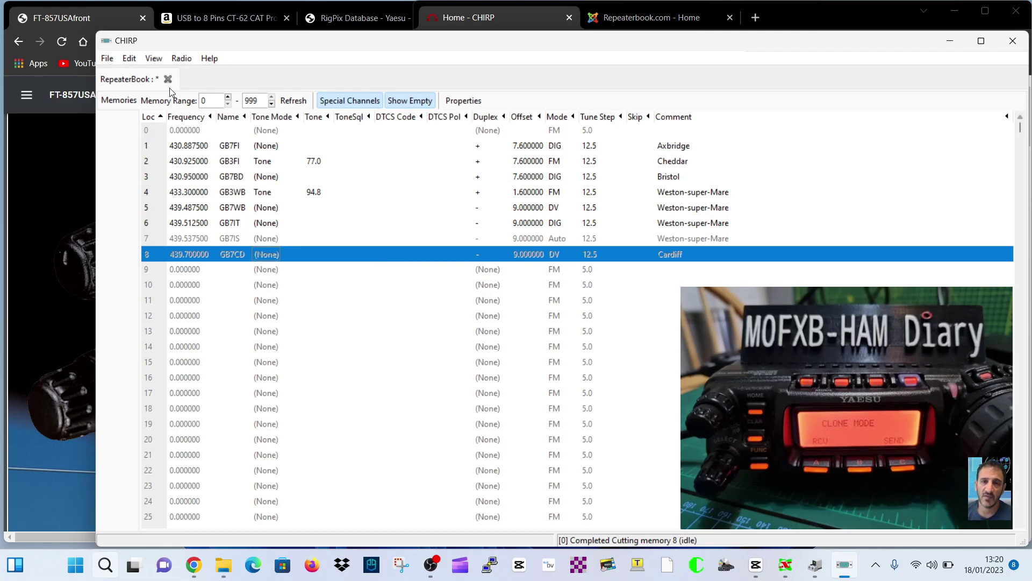
- Copy the repeaters at locations 1 to 6 from the RepeaterBook list
click(160, 148)
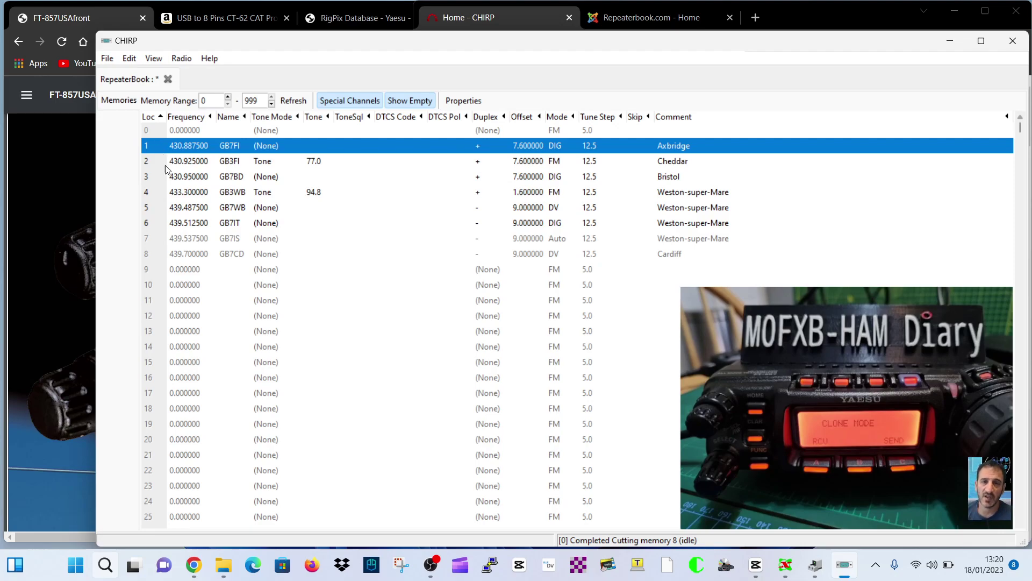
shift+click(174, 224)
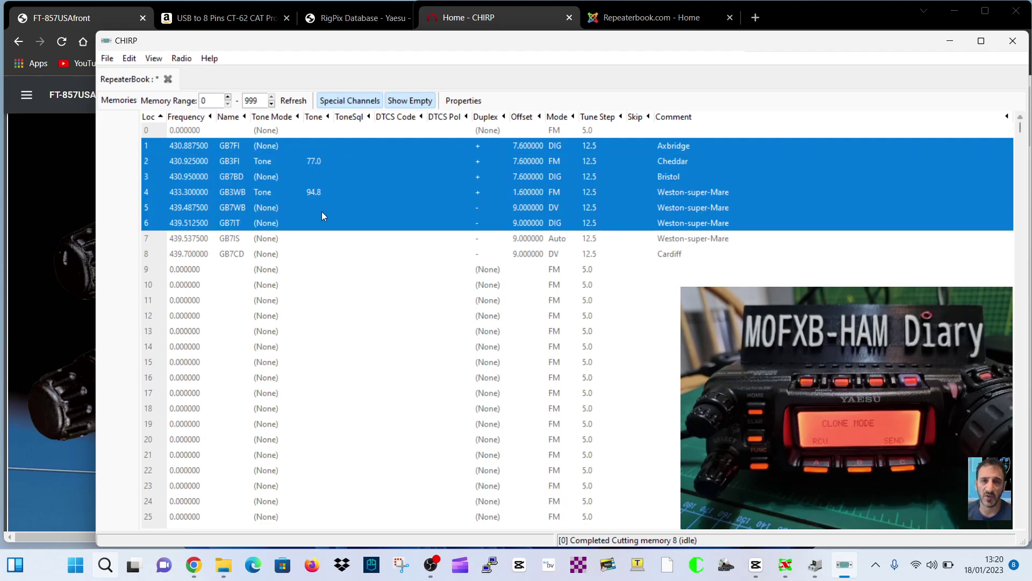
right_click(341, 197)
click(311, 263)
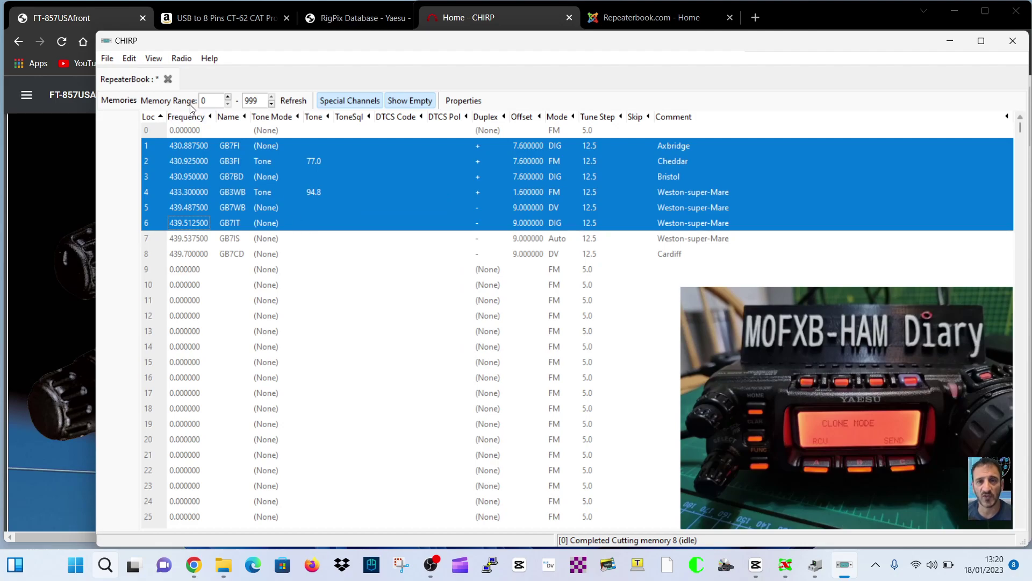
- Download the memories from the radio using port COM3, vendor Yaesu and model FT-857/897, accepting the cloning instructions
click(182, 58)
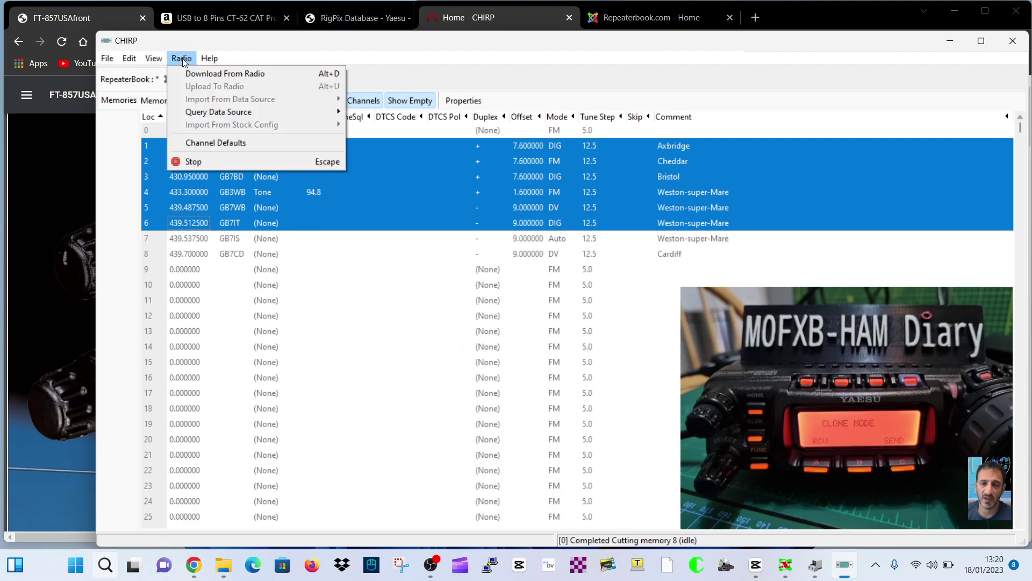
click(195, 72)
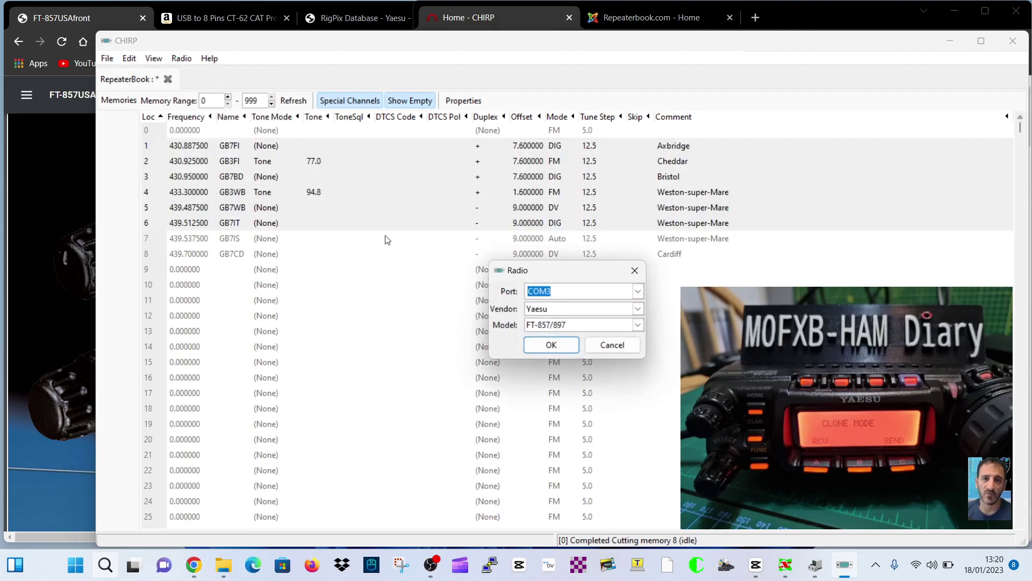
drag(569, 272, 373, 239)
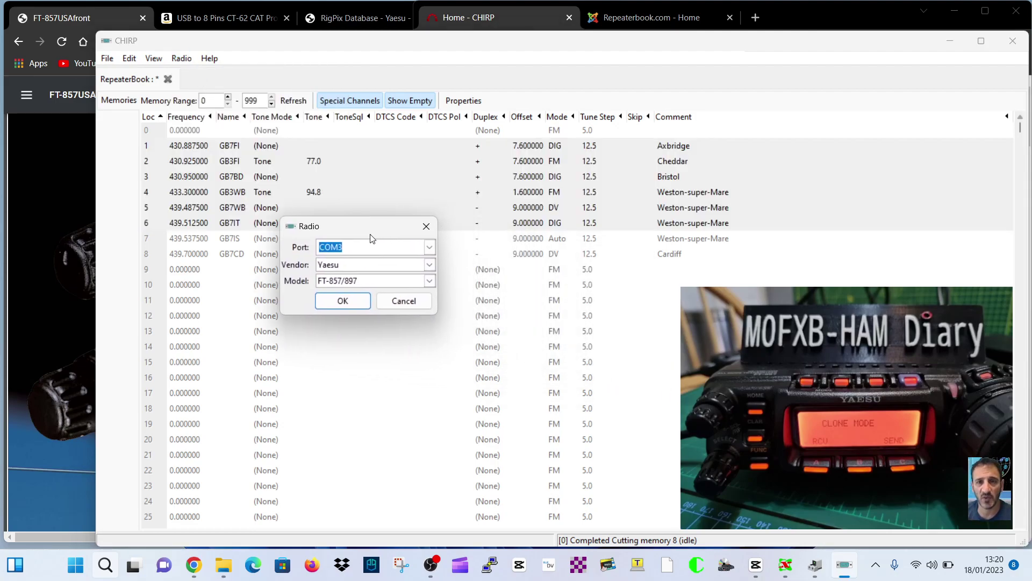
click(430, 248)
click(433, 251)
click(430, 265)
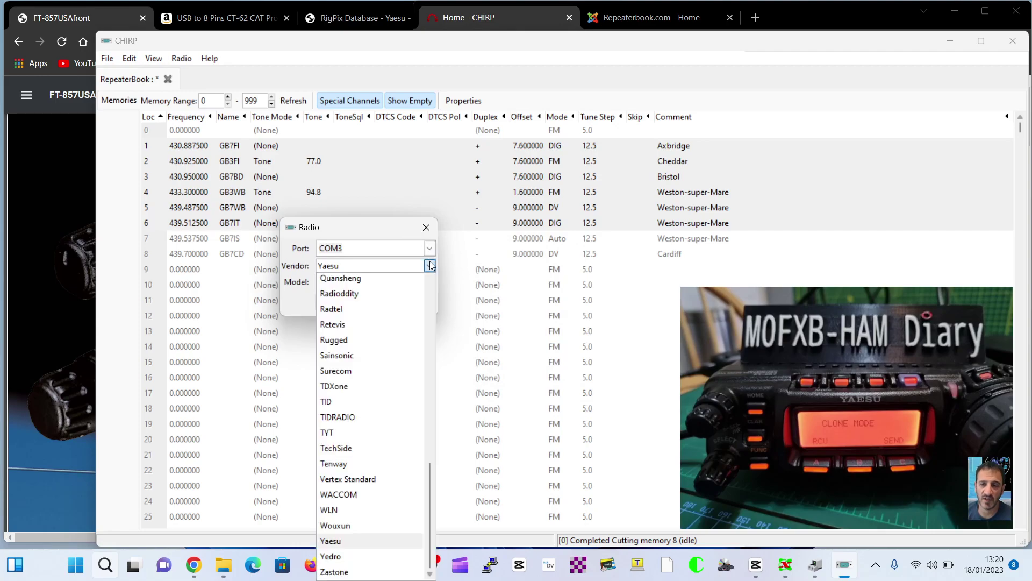
click(430, 265)
click(432, 279)
click(433, 279)
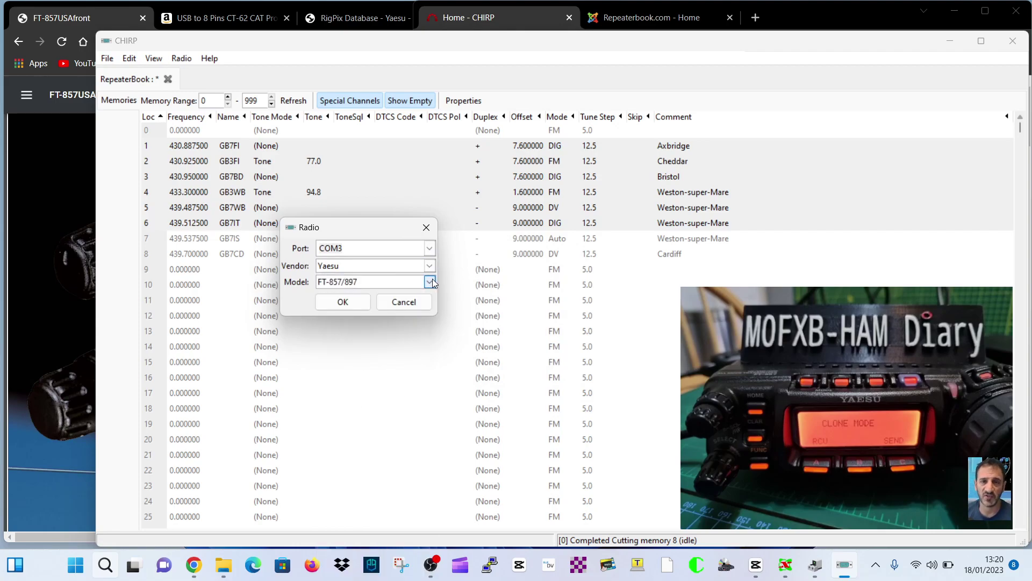
click(342, 303)
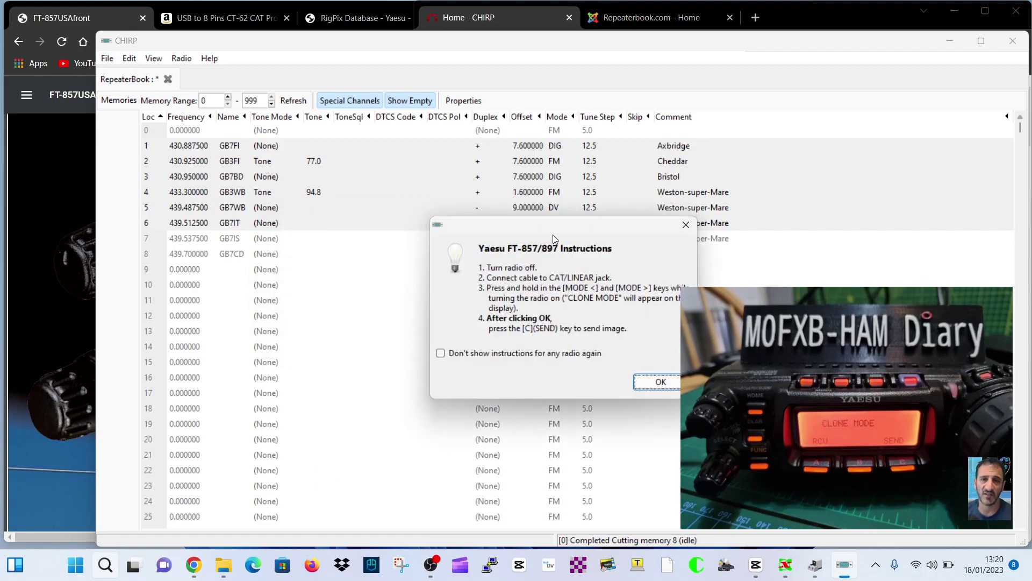
drag(556, 234, 328, 207)
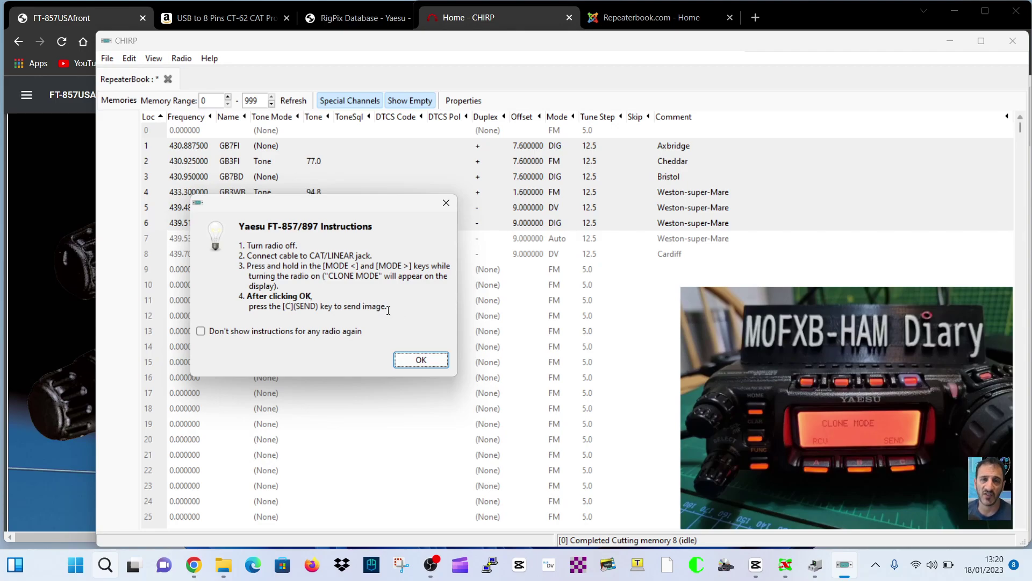
click(420, 362)
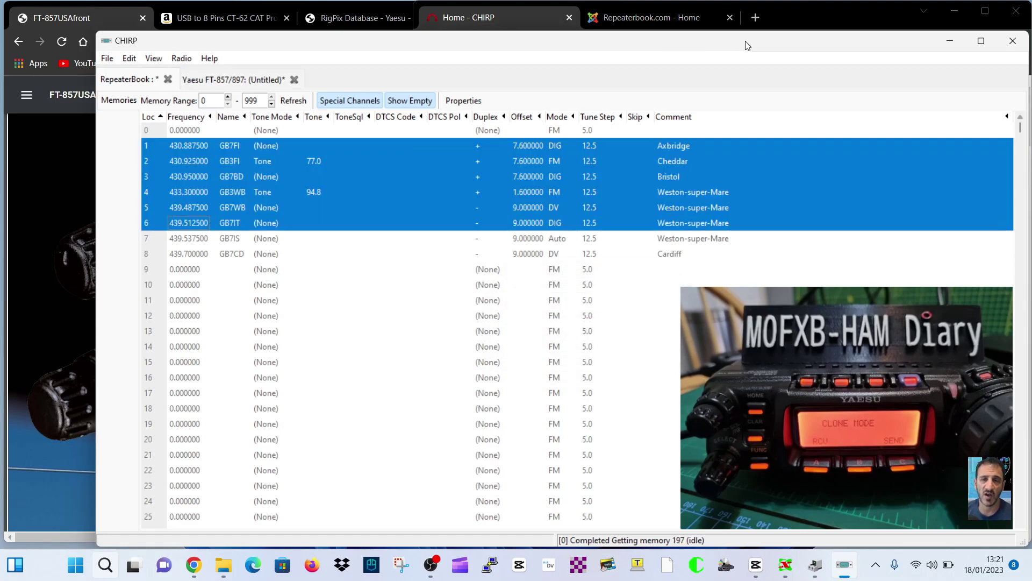
- Review the downloaded Yaesu memories, and copy the repeaters at locations 1 to 6 from the RepeaterBook list
mouse_move(741, 47)
mouse_down()
mouse_move(648, 45)
mouse_move(662, 37)
mouse_up()
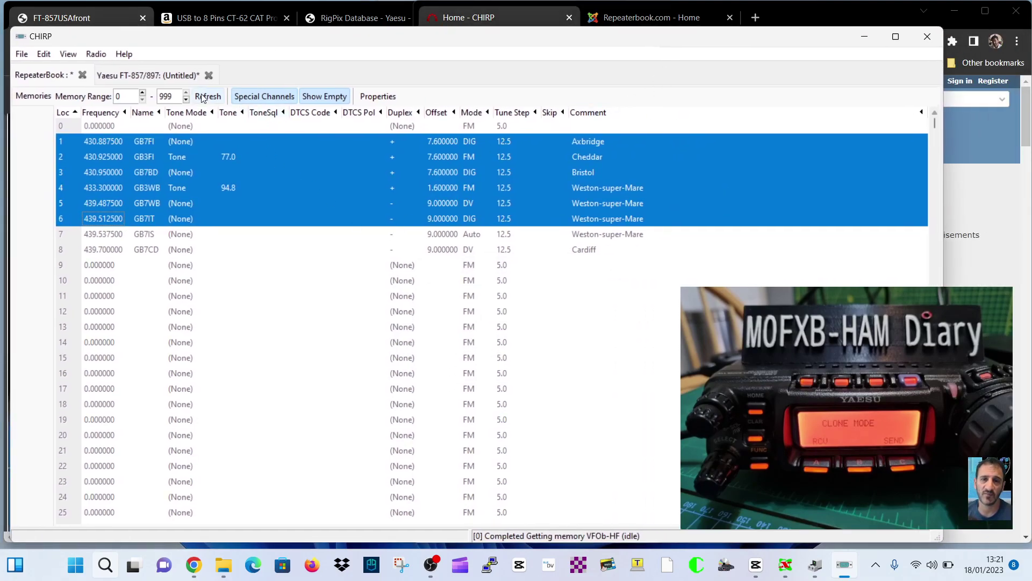
click(143, 77)
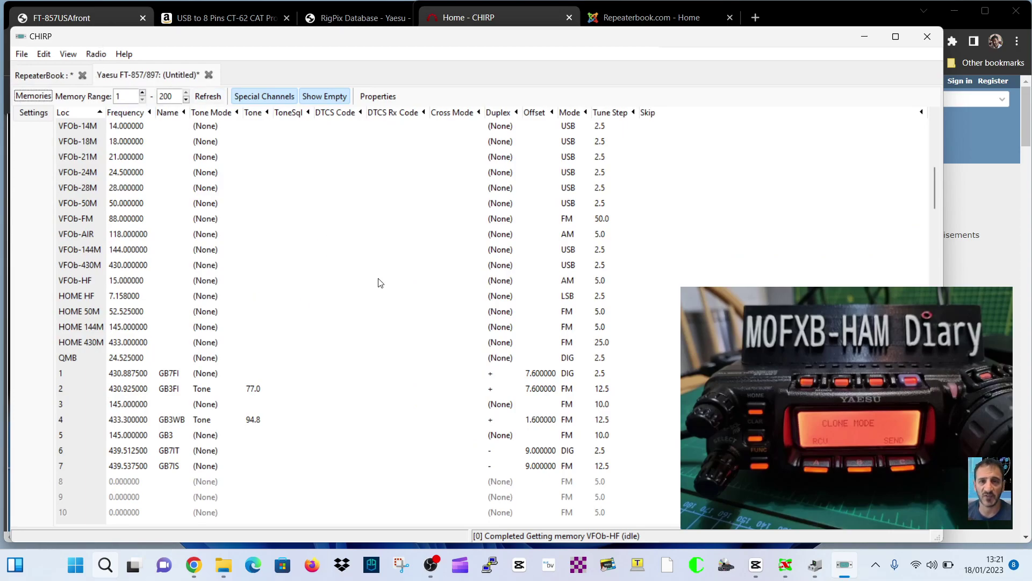
scroll(379, 321, down, 4)
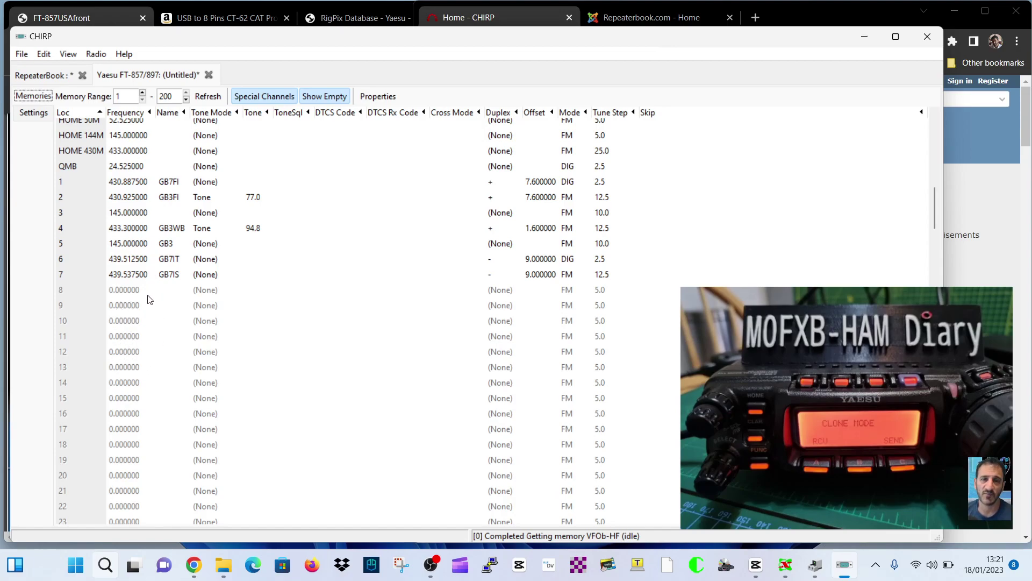
scroll(153, 300, up, 3)
scroll(158, 300, down, 3)
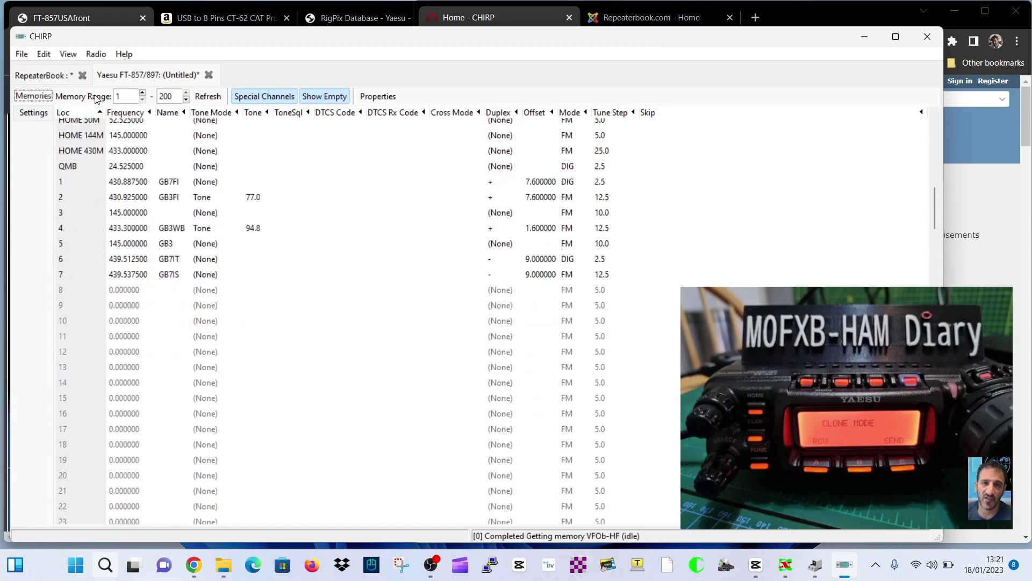
click(37, 77)
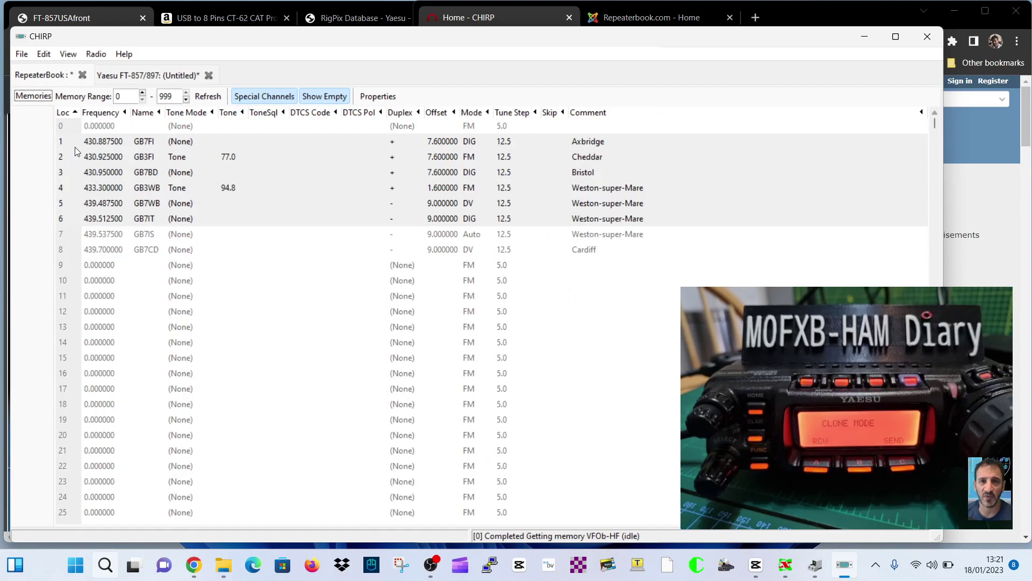
double_click(107, 140)
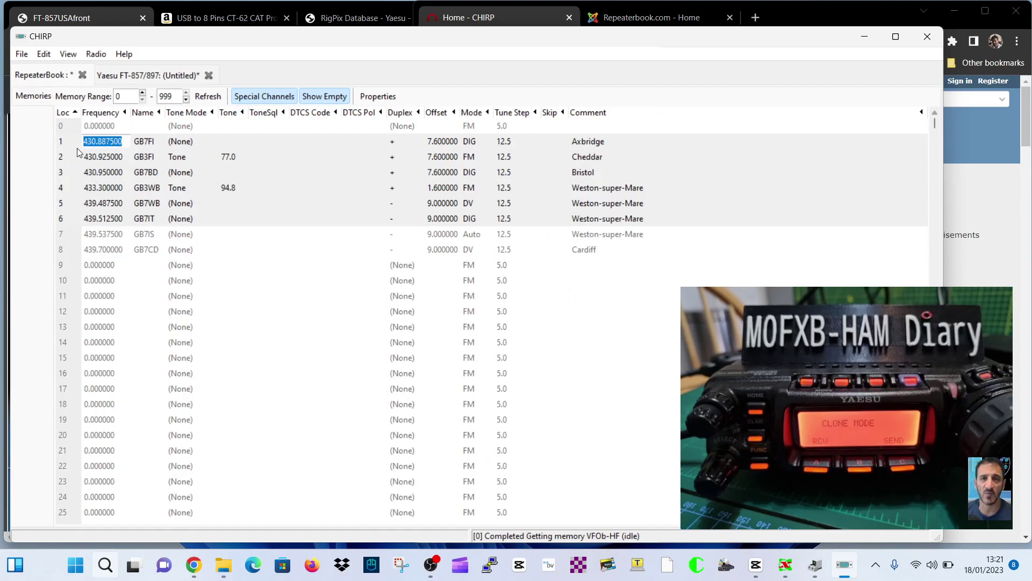
key(Return)
key(Return)
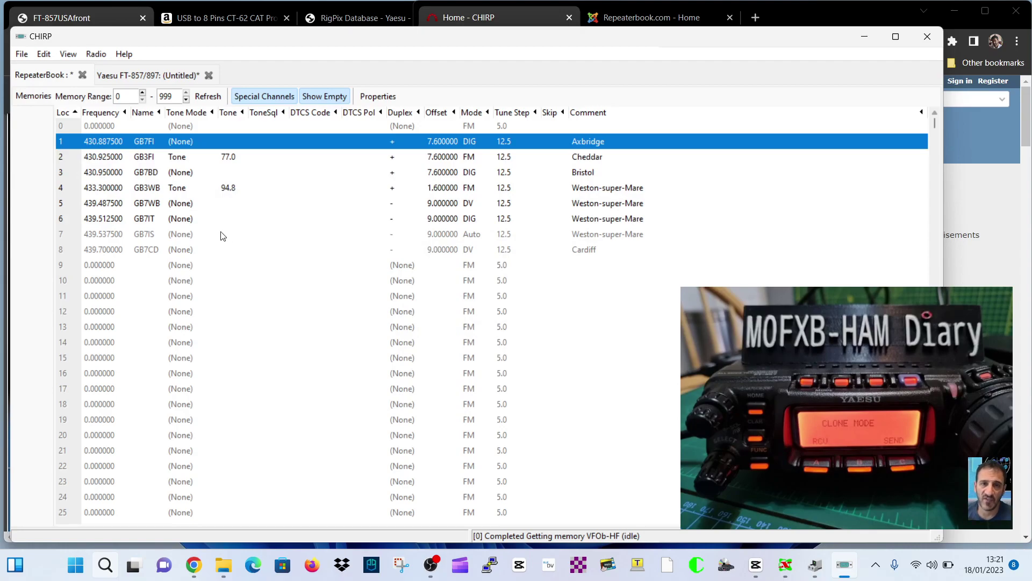
shift+click(67, 219)
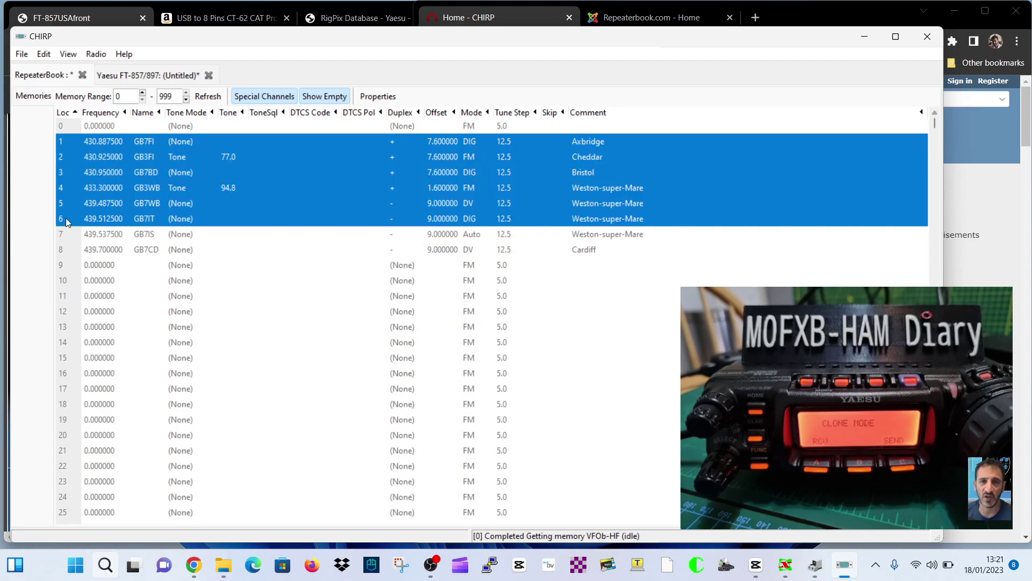
right_click(323, 188)
click(352, 203)
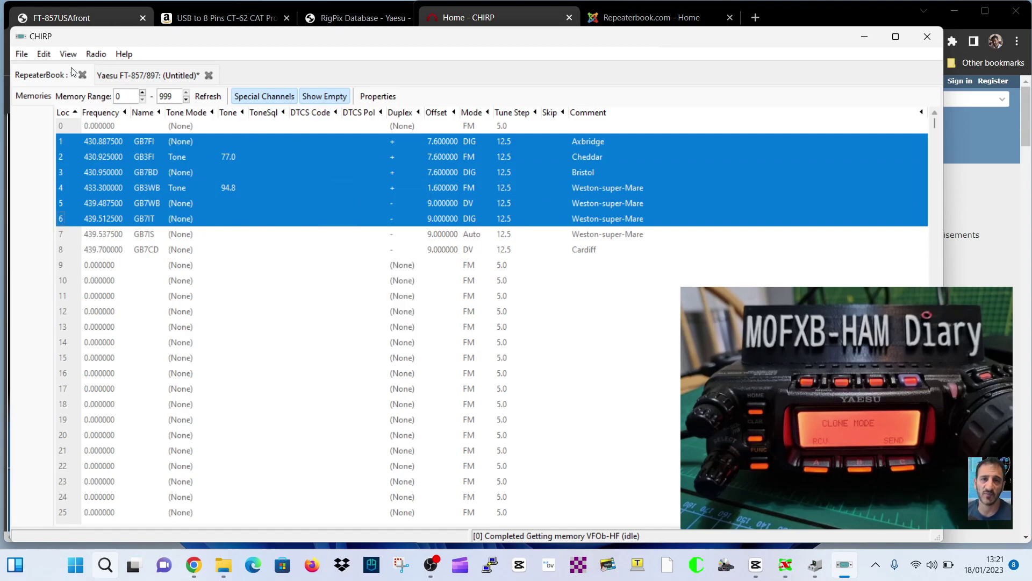
- Paste the copied repeaters into the Yaesu FT-857/897 memories starting at location 8, skipping the incompatible DV entry
click(151, 79)
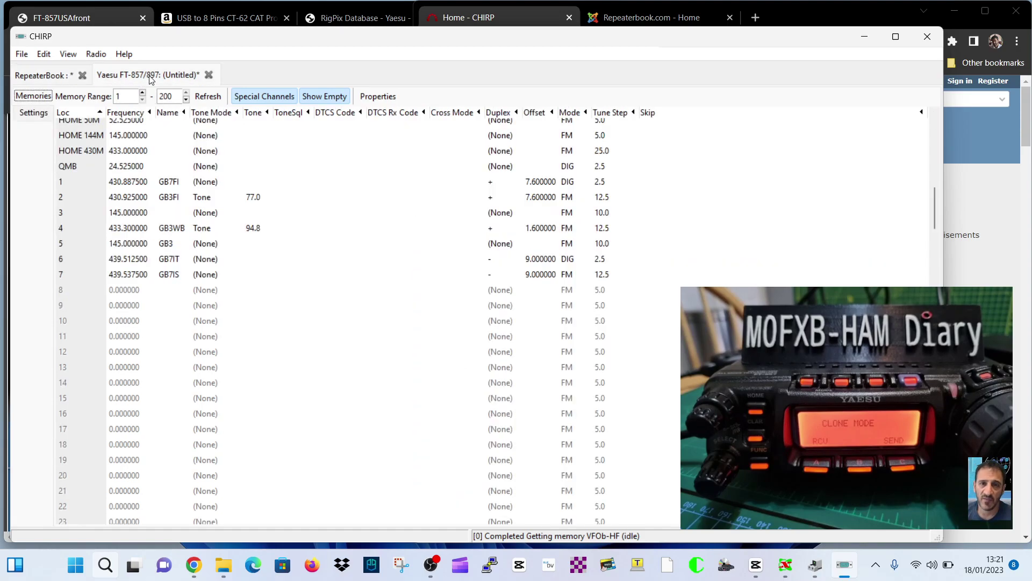
click(63, 75)
click(184, 79)
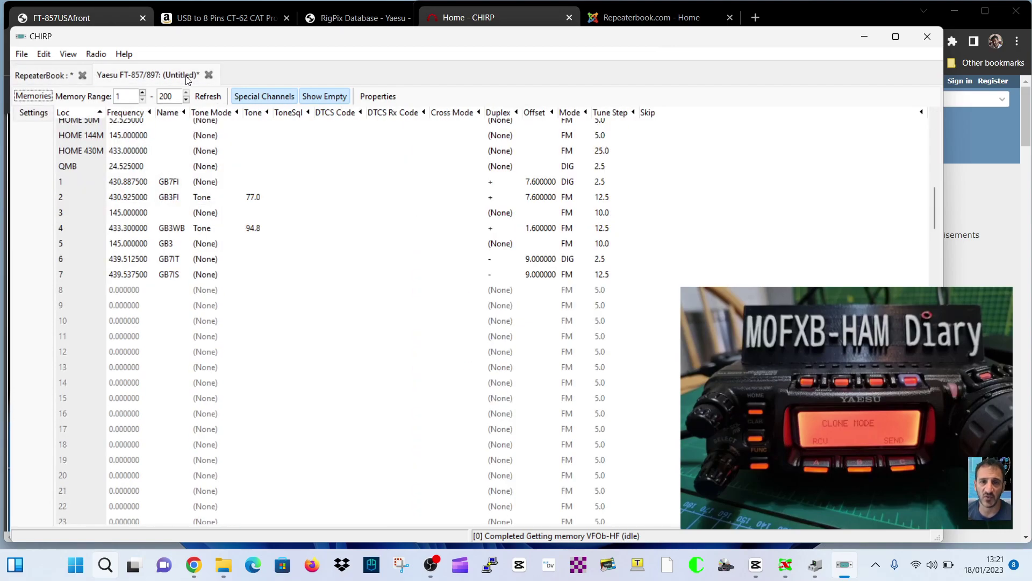
click(85, 291)
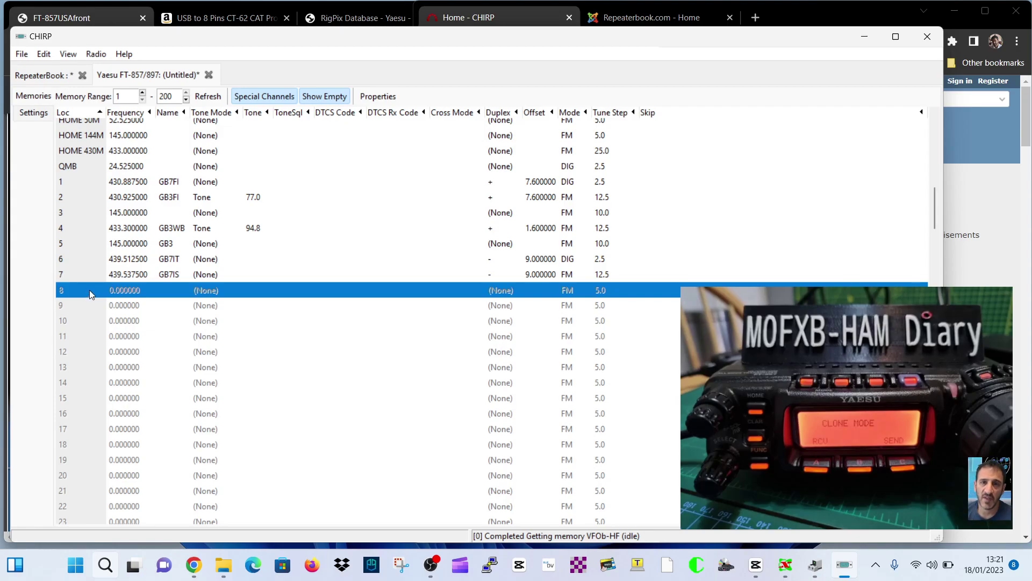
right_click(90, 290)
click(119, 327)
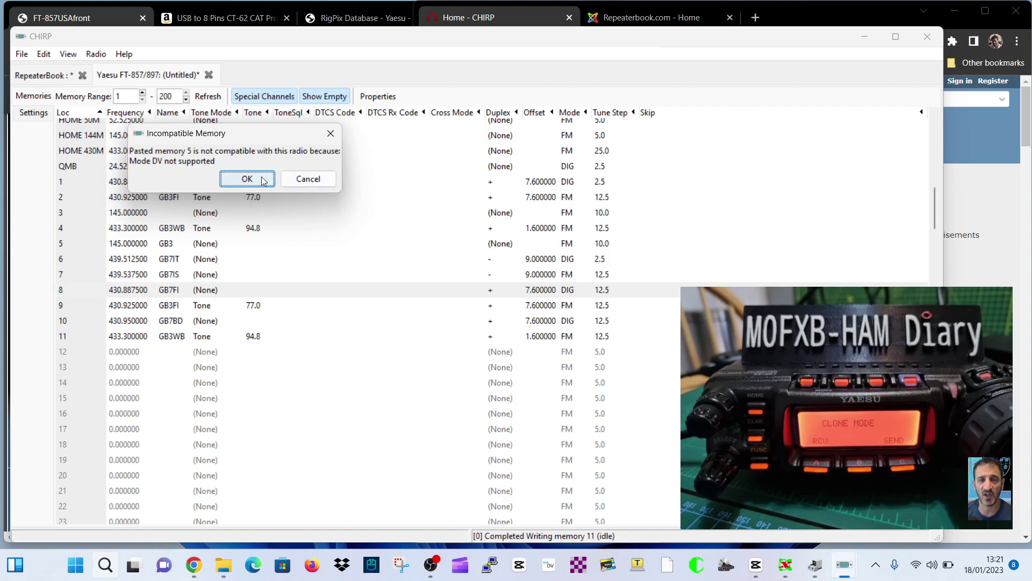
click(247, 179)
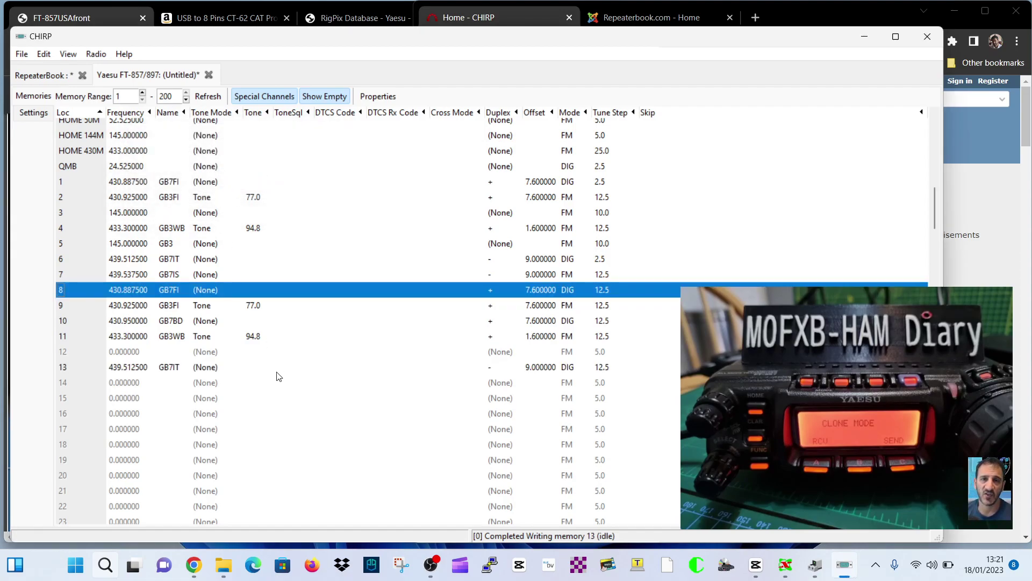
- Paste the same repeaters again starting at location 14 of the radio's memories, skipping the incompatible DV entry
click(78, 383)
right_click(80, 382)
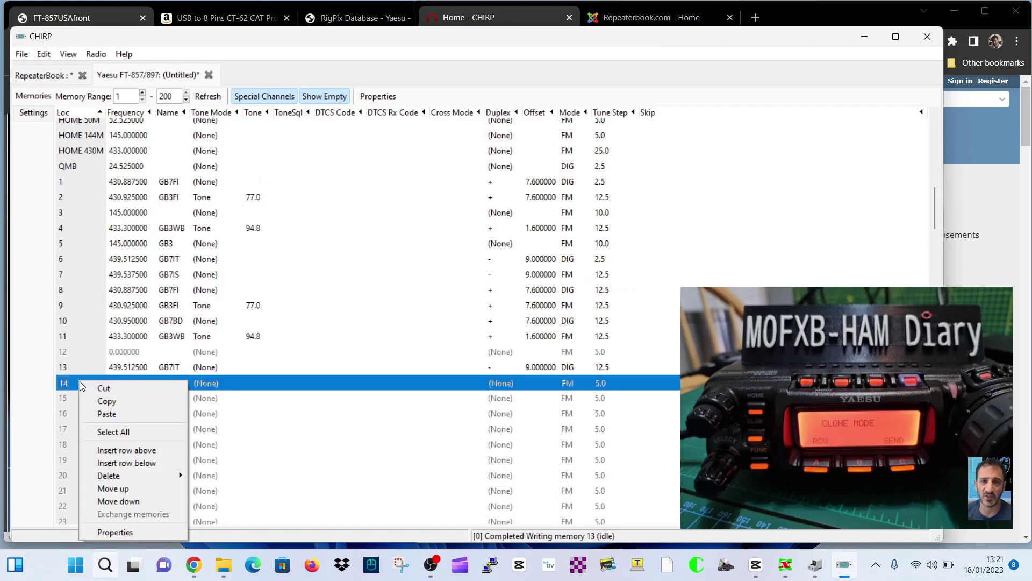
click(105, 415)
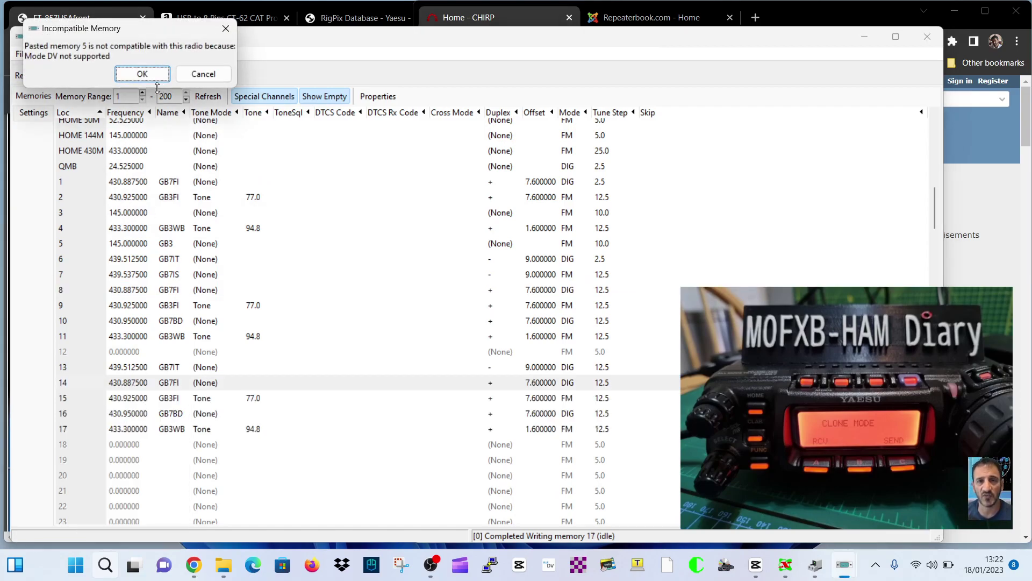
click(143, 75)
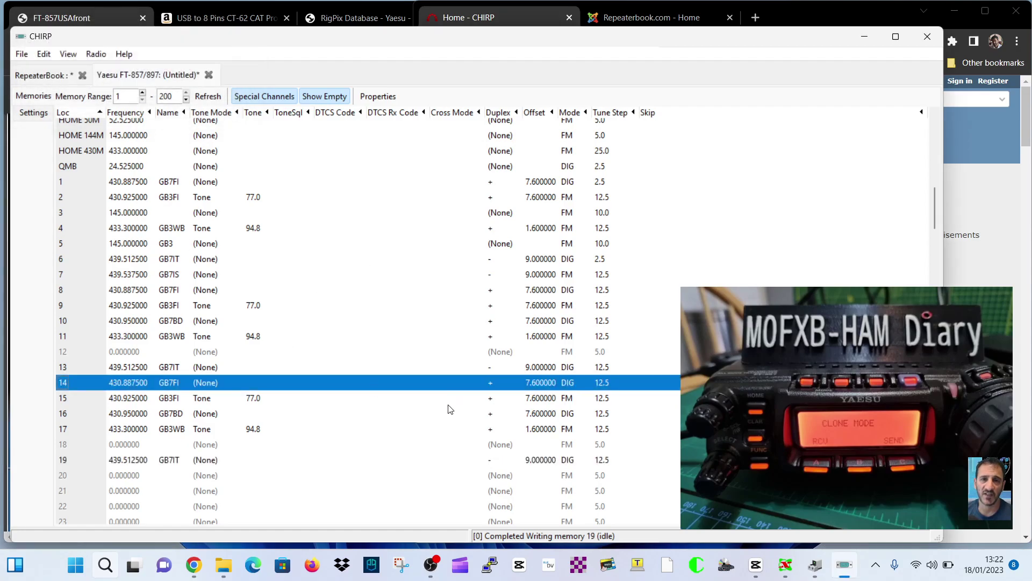
- Set the mode to FM for memory 14 (GB7FI) and memory 13 (GB7IT)
click(582, 383)
click(584, 383)
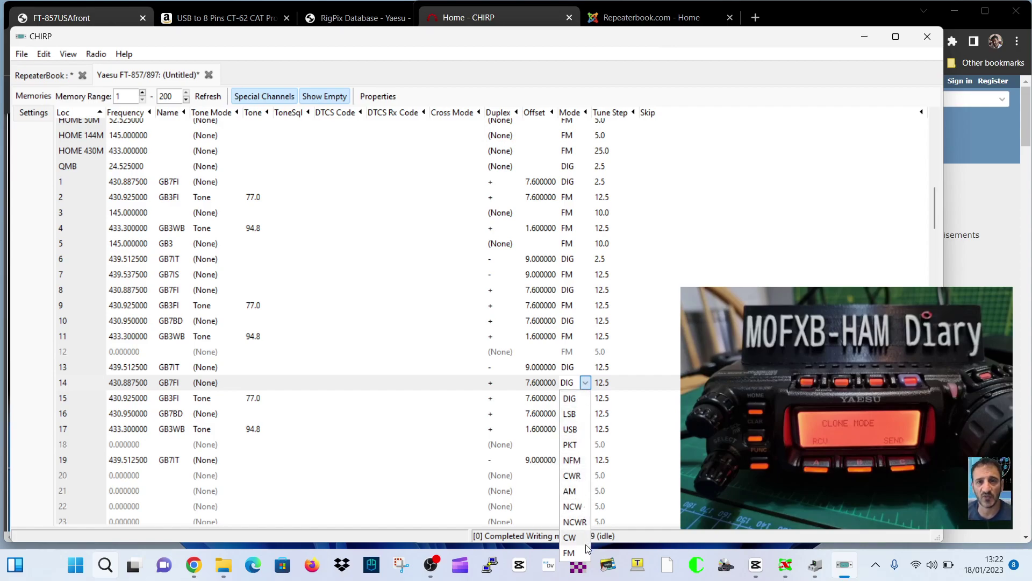
click(569, 553)
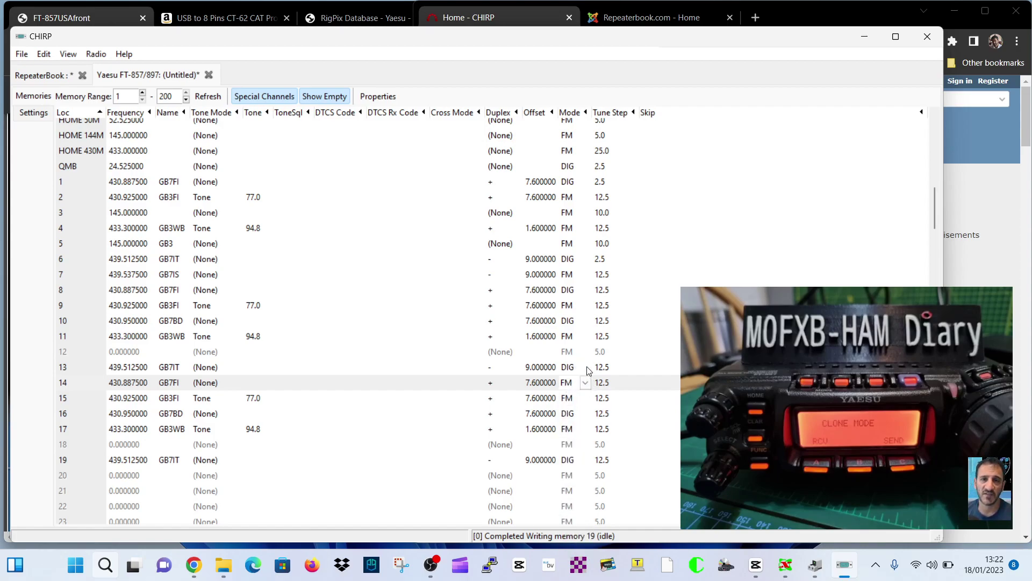
click(586, 366)
click(588, 366)
click(588, 365)
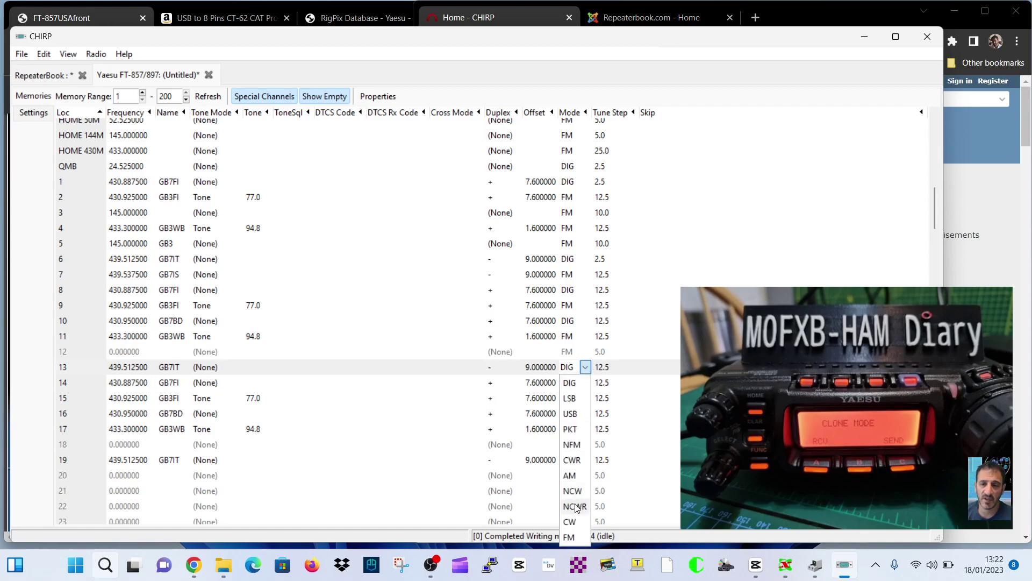
click(570, 537)
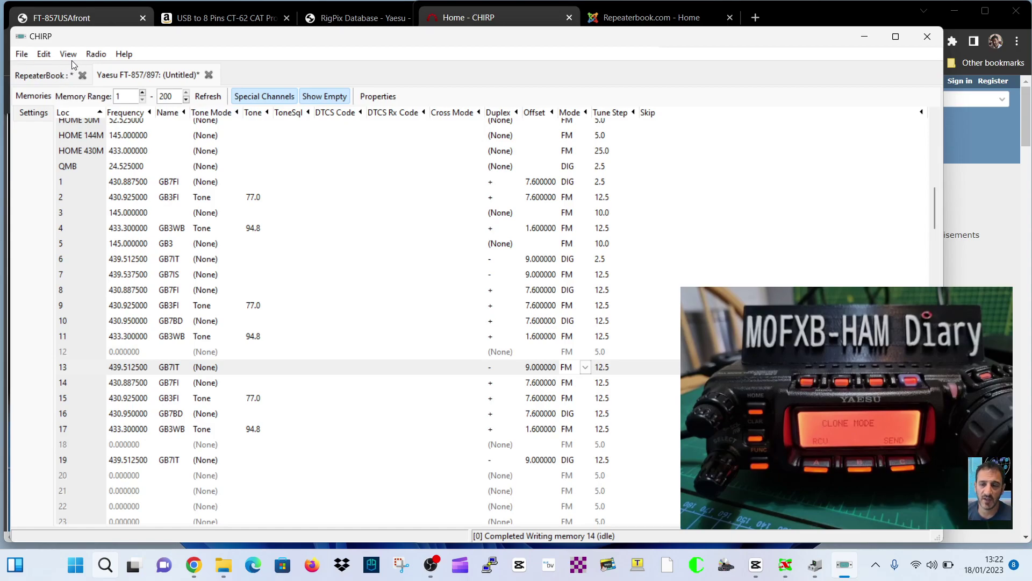
- Upload the edited memories to the Yaesu FT-857/897 through port COM3, accepting the cloning instructions
click(94, 55)
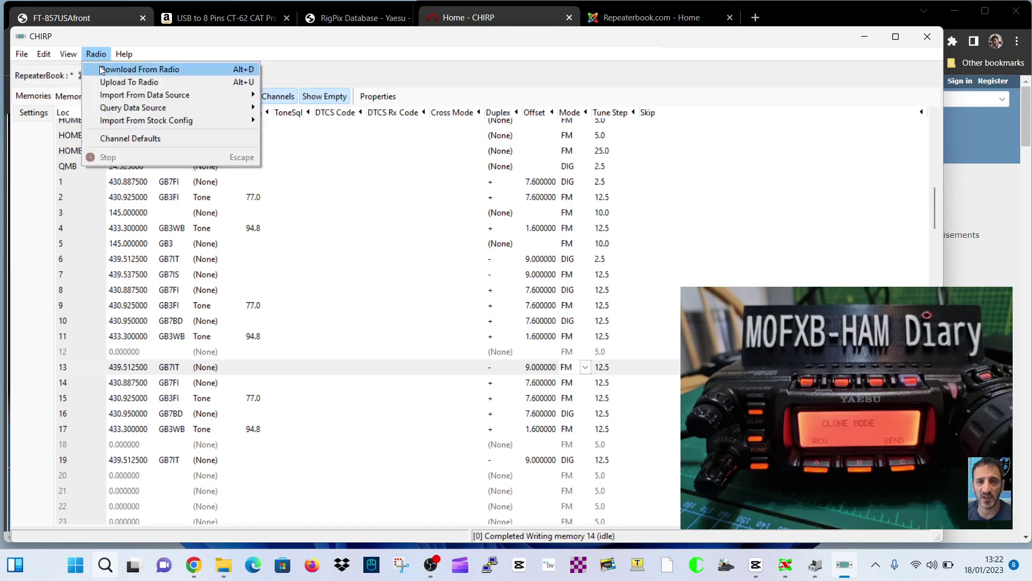
click(108, 82)
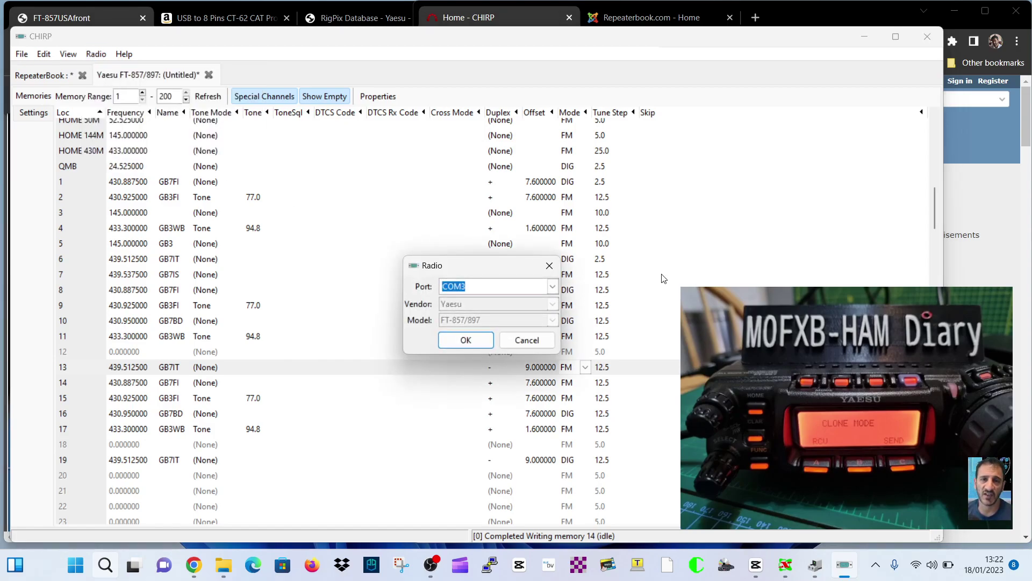
drag(518, 269, 352, 264)
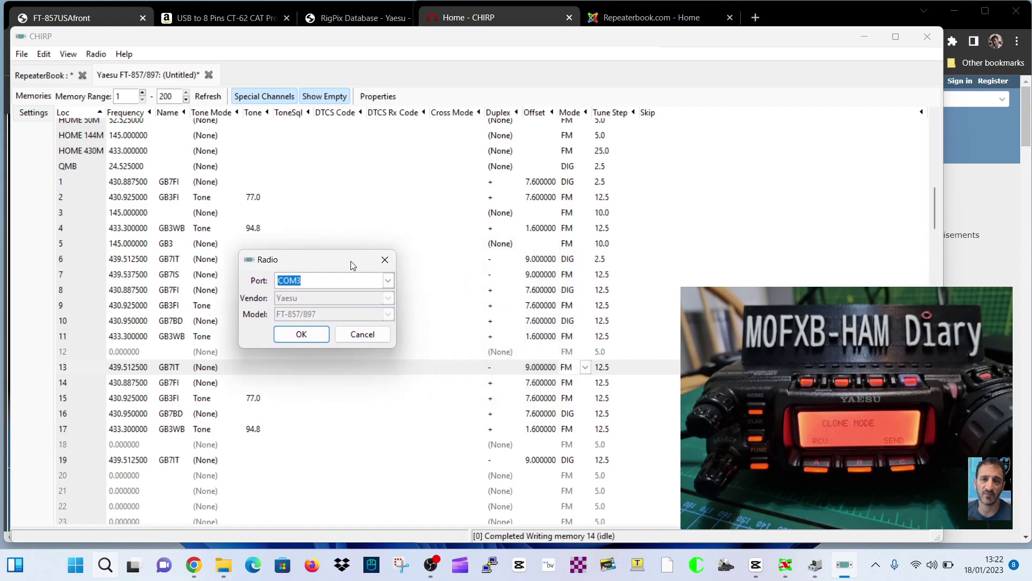
click(312, 335)
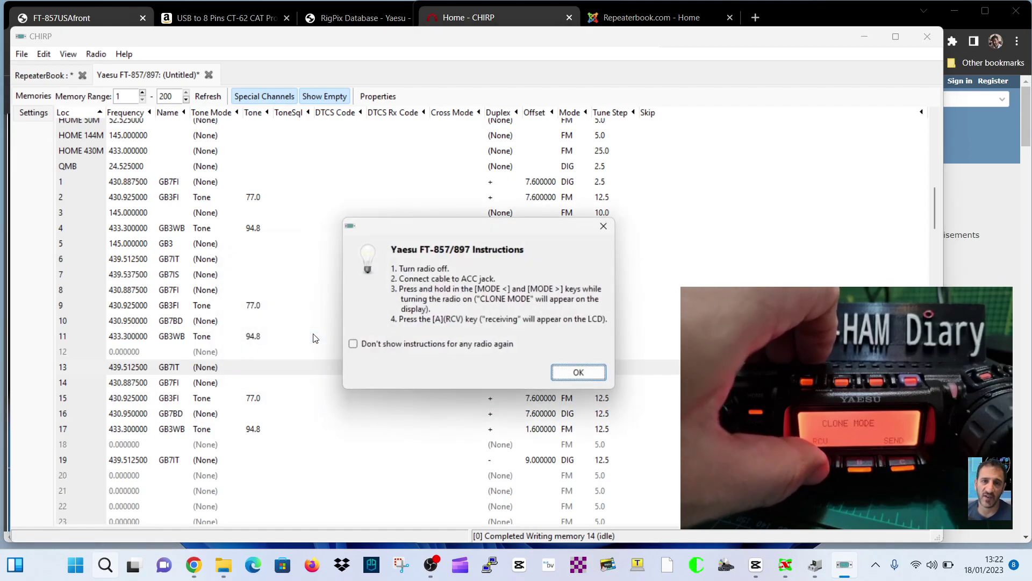
click(583, 374)
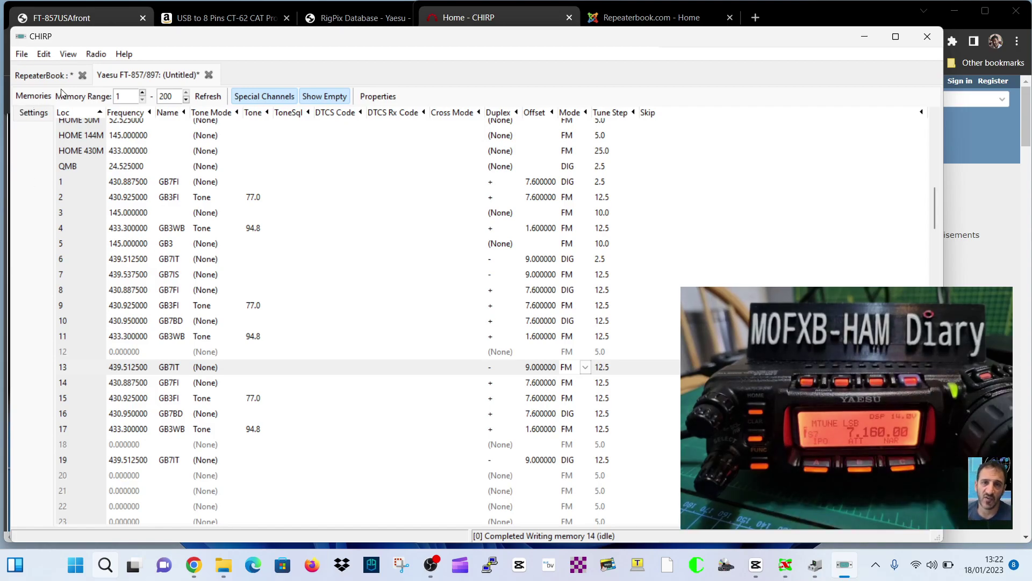
- Preview a RepeaterBook proximity import for weston super mare, distance 20, band 70 centimeters (440MHz), and dismiss it without importing
click(90, 54)
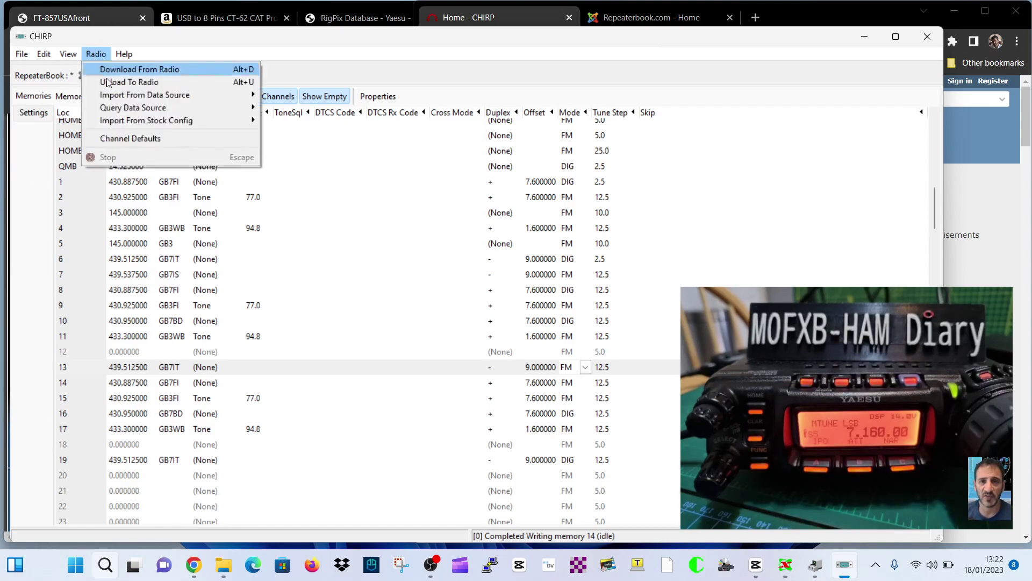
mouse_move(128, 96)
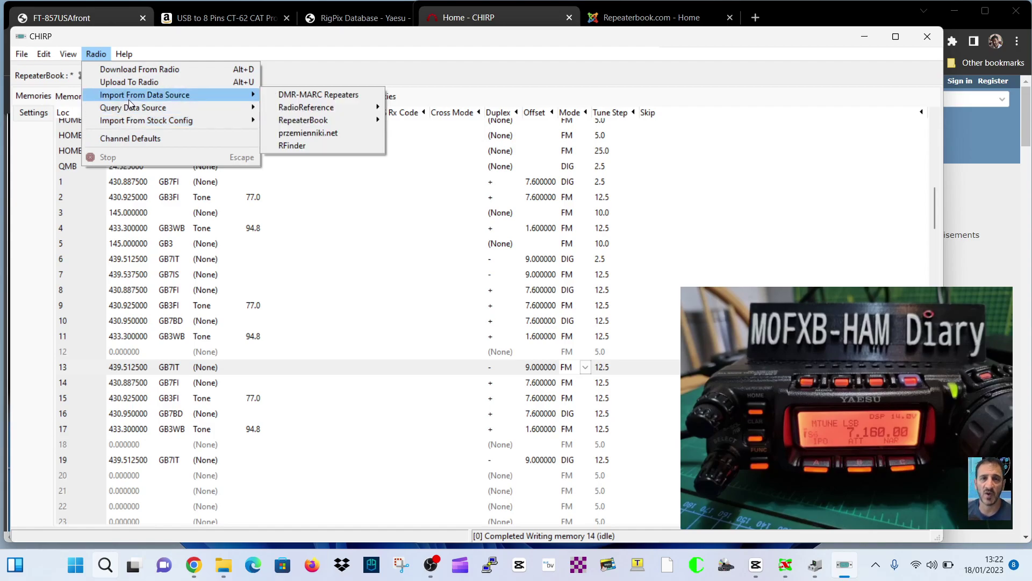
mouse_move(352, 128)
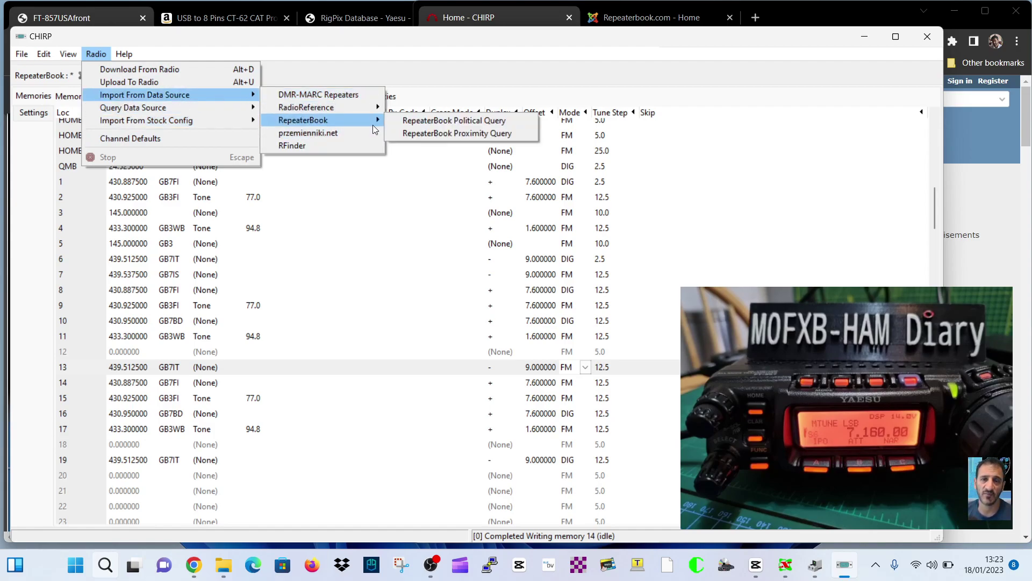
click(412, 131)
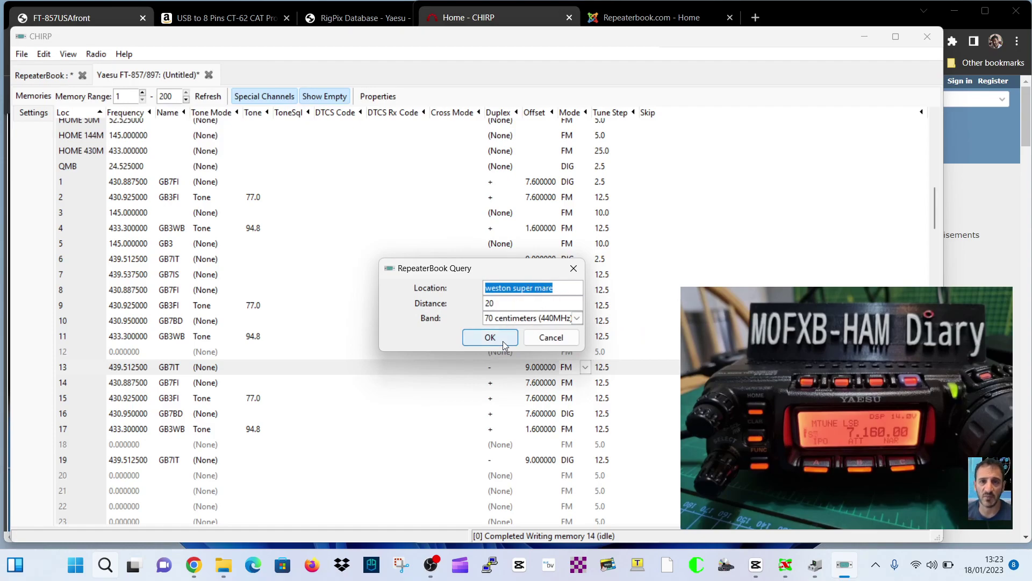
click(580, 321)
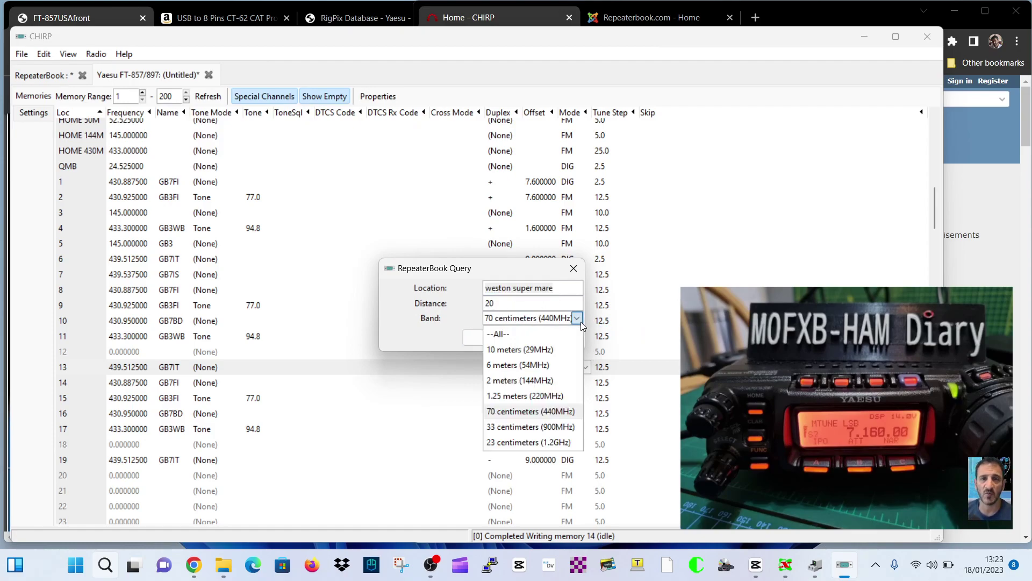
click(318, 197)
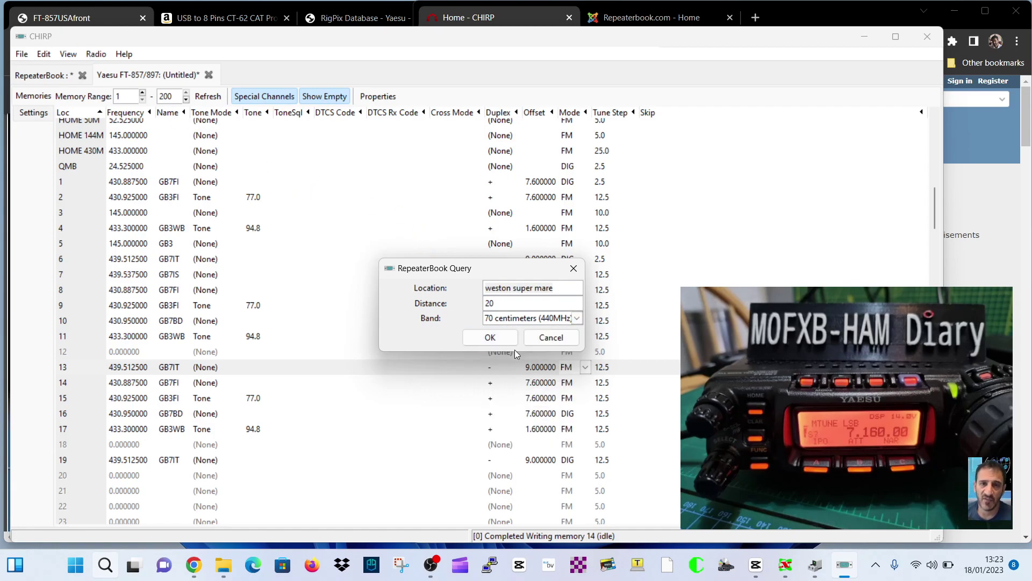
click(473, 338)
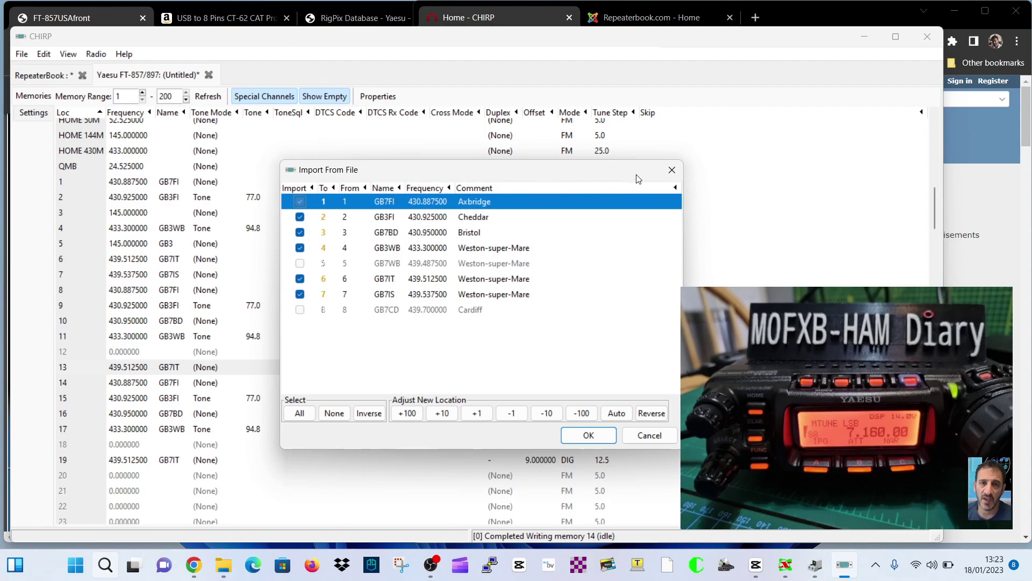
click(650, 436)
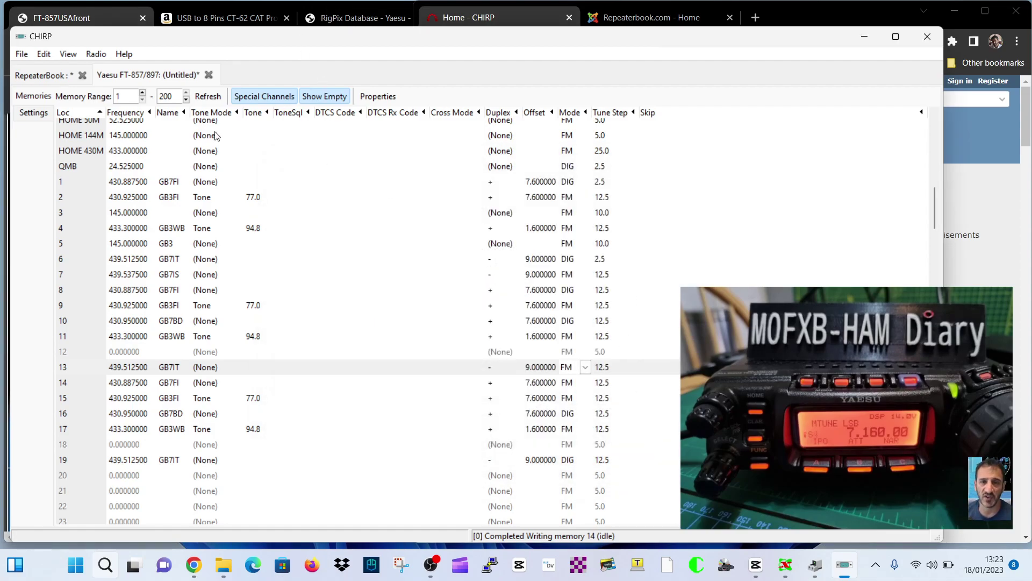
click(96, 55)
mouse_move(129, 109)
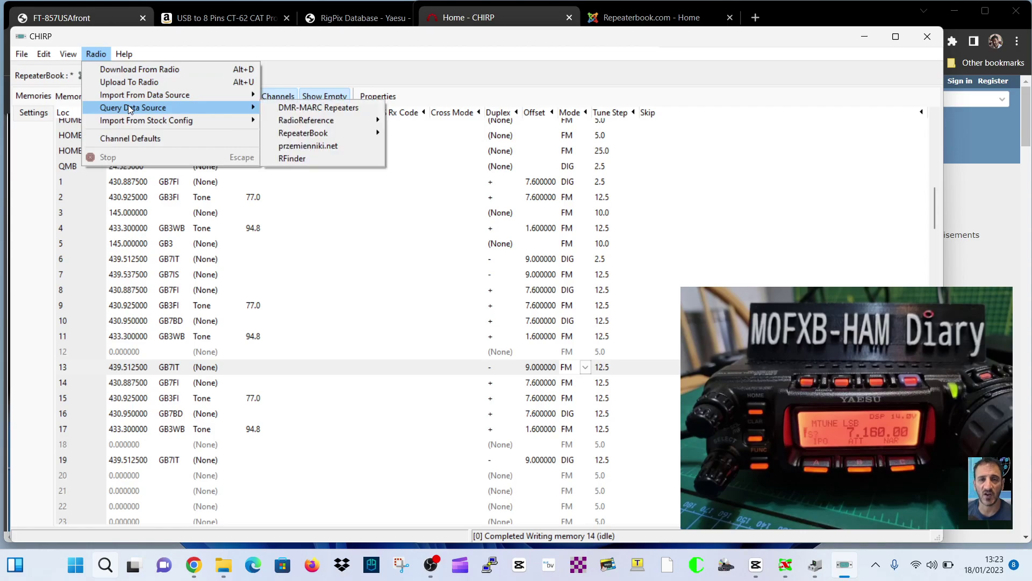
mouse_move(303, 125)
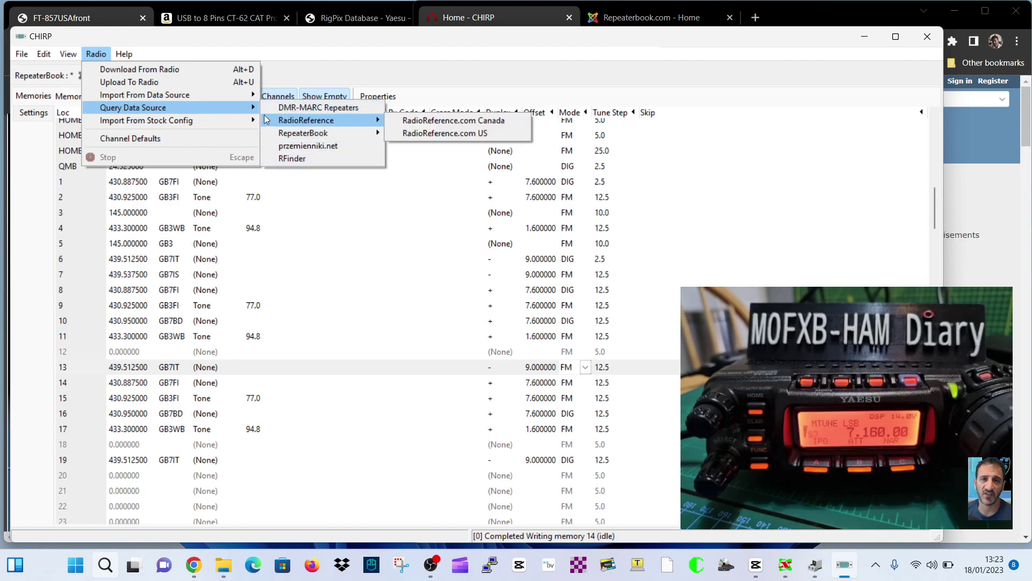
- Export all of the radio's memories to a CSV file named radio in the 578 folder
mouse_move(13, 54)
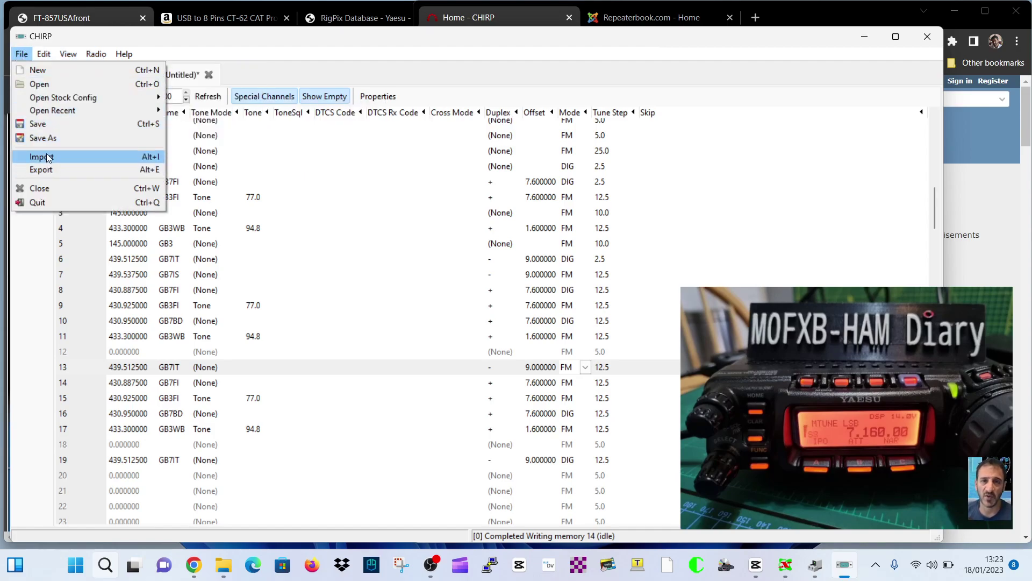
click(50, 169)
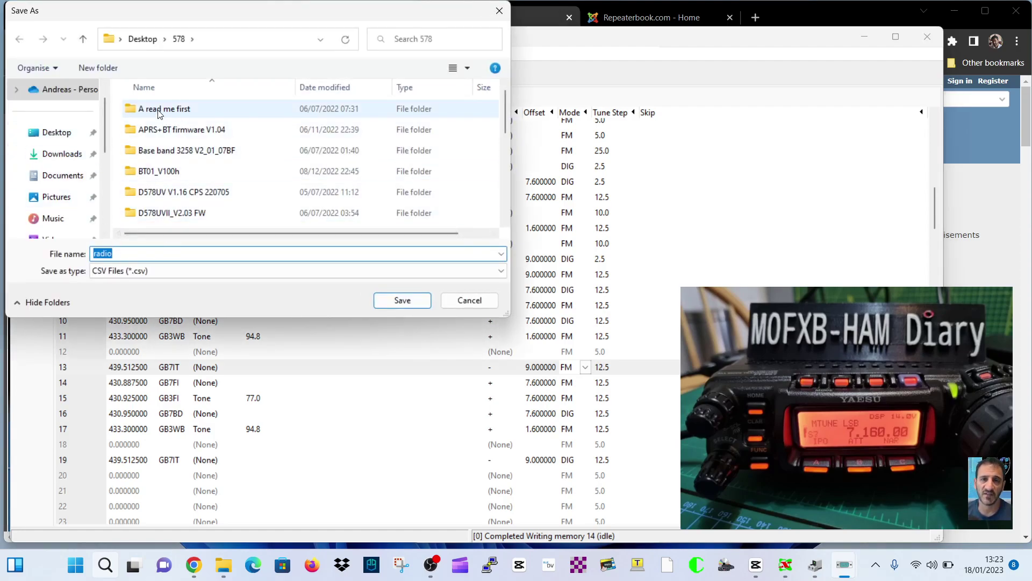
click(399, 300)
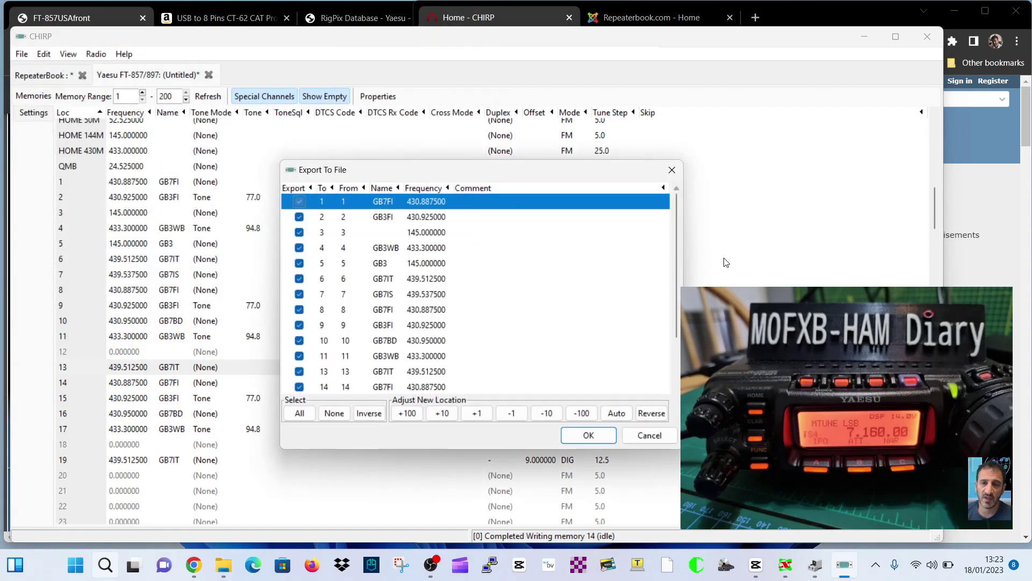
click(581, 436)
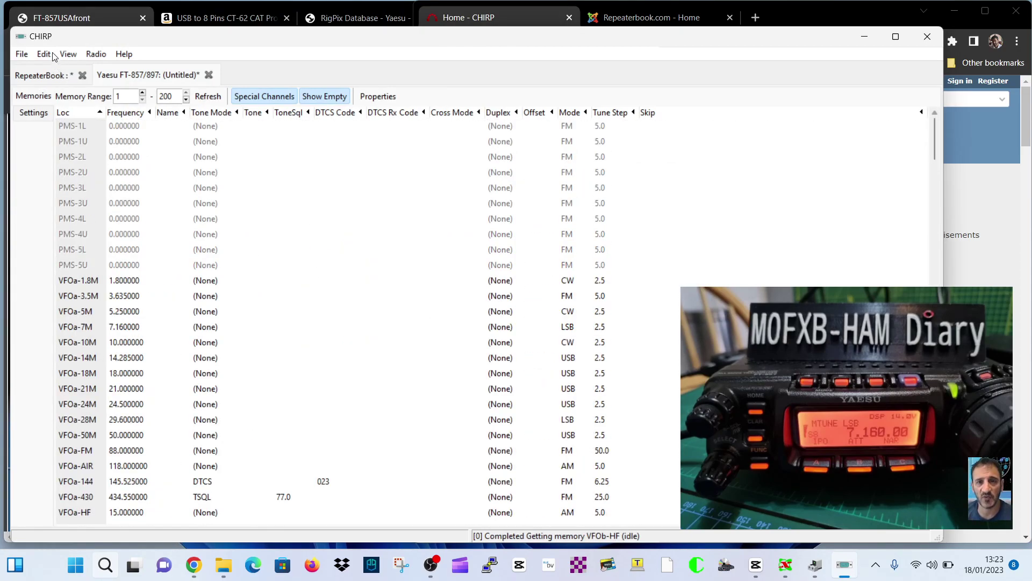
- Import all of the EU LPD and PMR Channels stock configuration into the radio's memories at their default locations
click(24, 55)
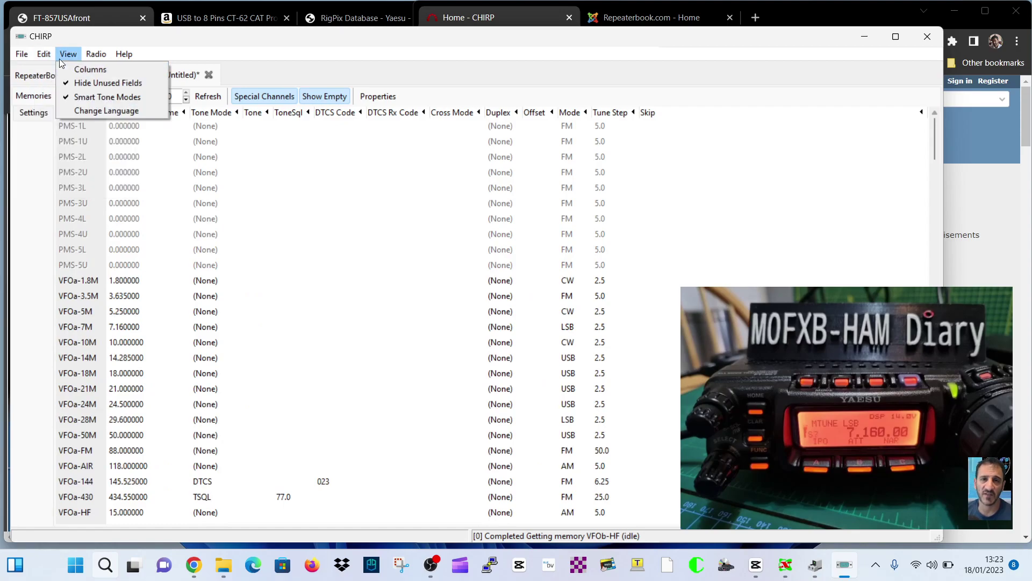
mouse_move(105, 53)
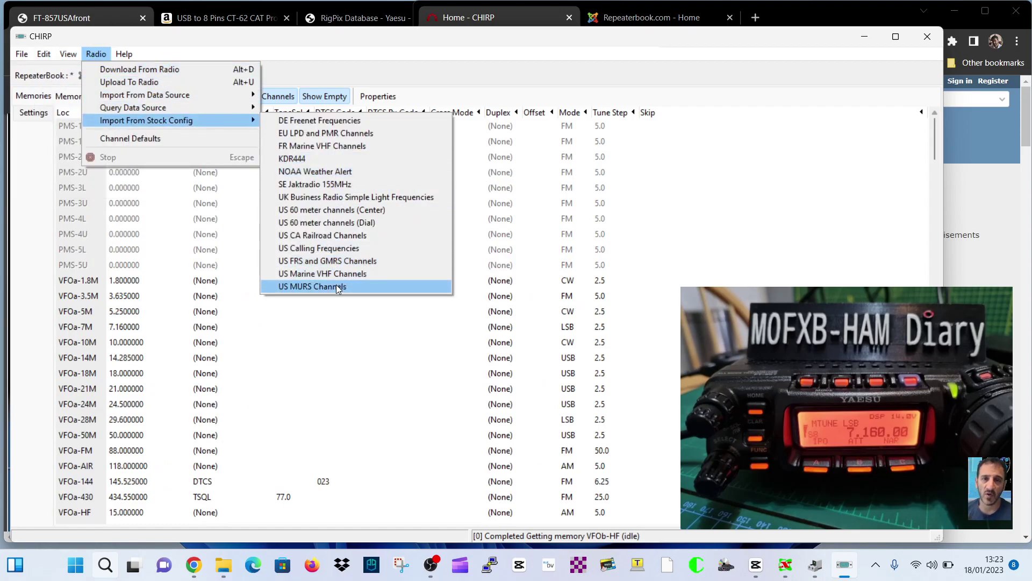
click(304, 133)
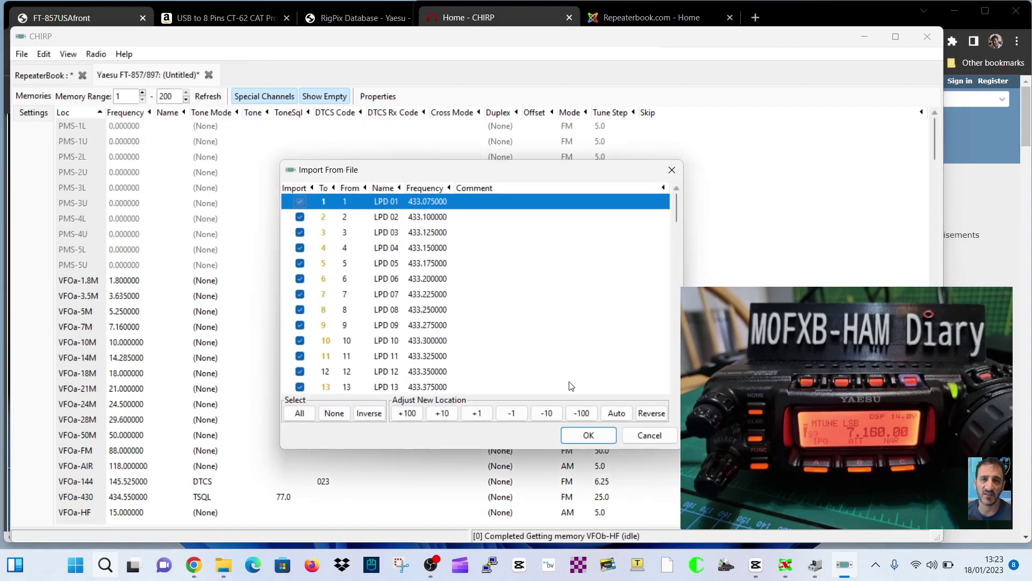
click(588, 435)
- Copy memories 1 through 88, covering all the imported LPD and PMR channels
scroll(86, 193, up, 5)
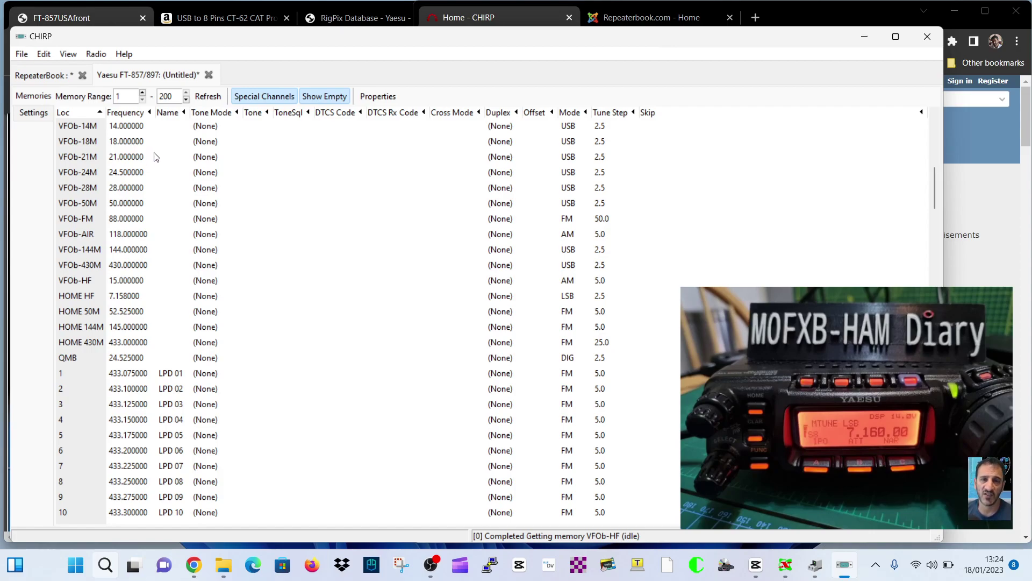
scroll(161, 250, down, 3)
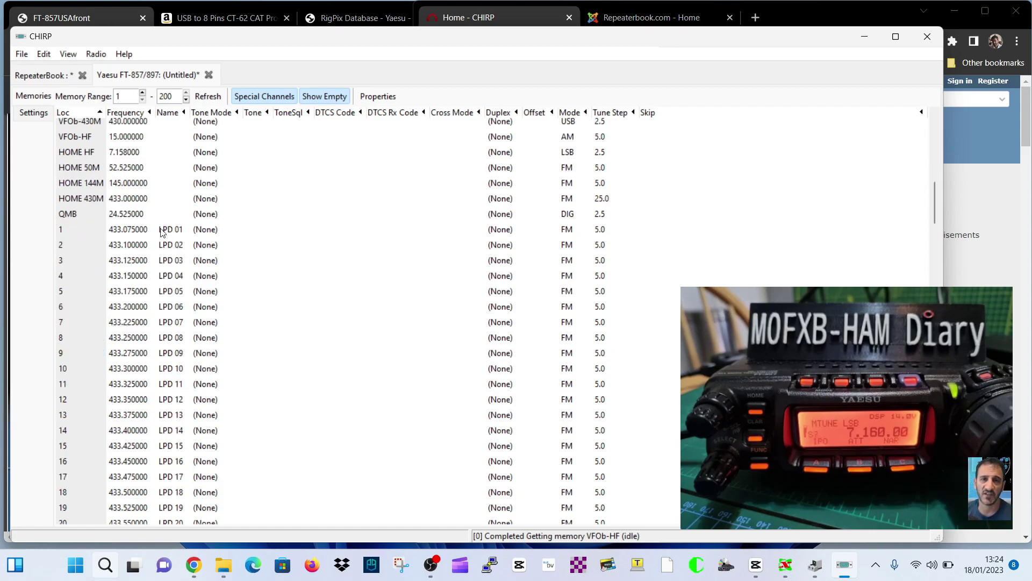
click(88, 230)
scroll(89, 229, down, 10)
scroll(124, 387, down, 16)
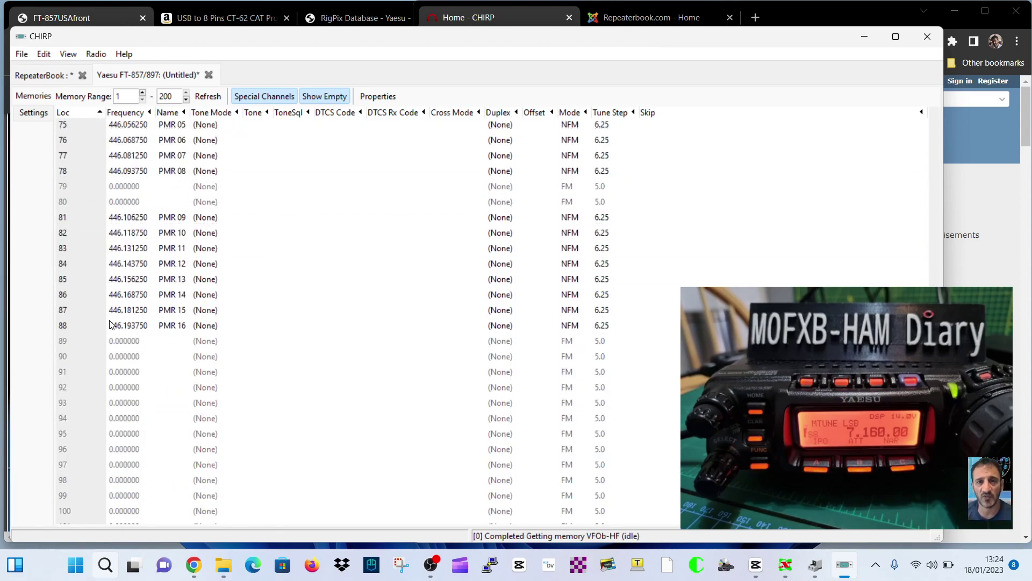
shift+click(95, 327)
right_click(376, 208)
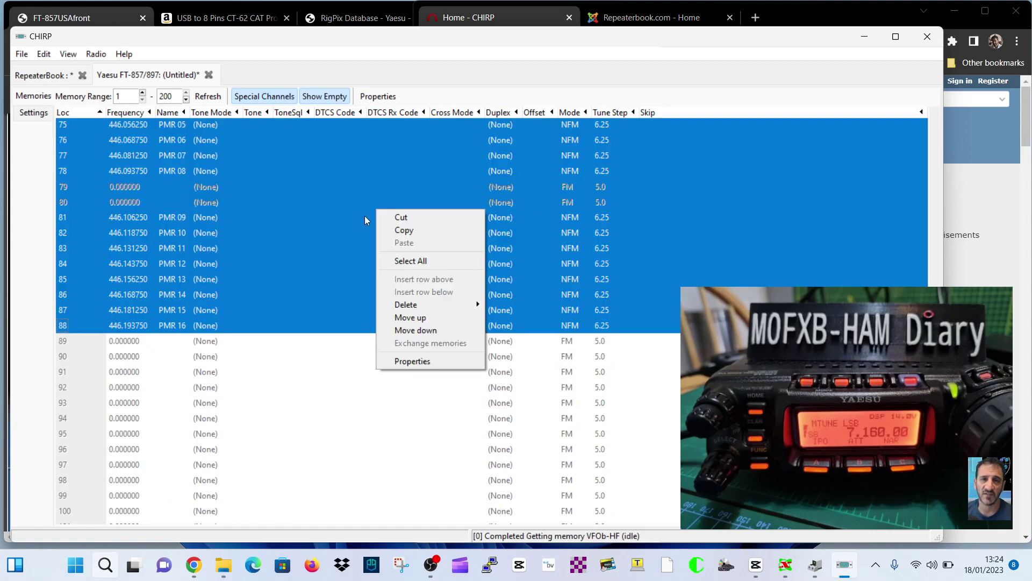
click(414, 228)
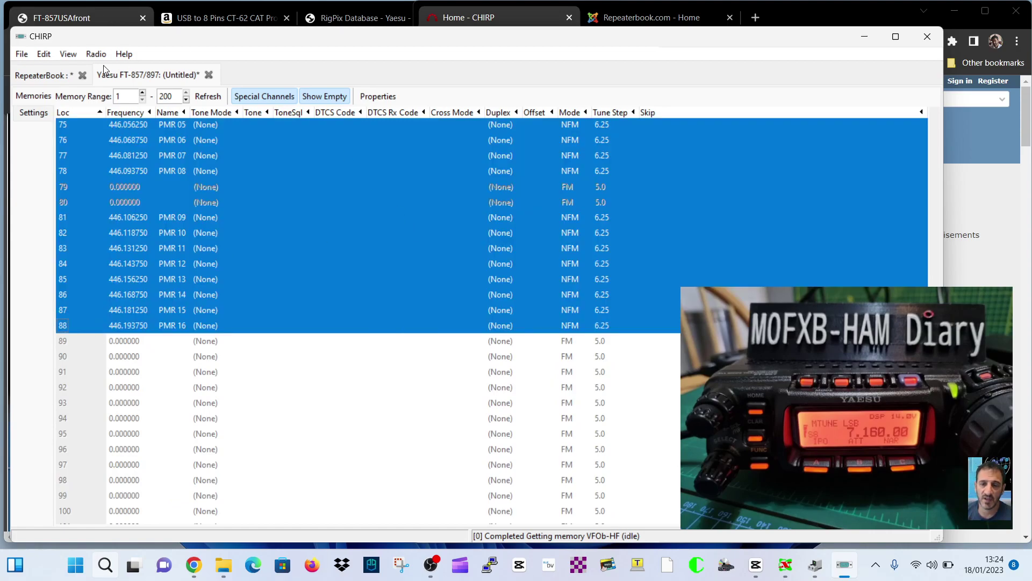
- Compare the RepeaterBook list with the FT-857/897 memories and look through the imported LPD and PMR channels
click(46, 78)
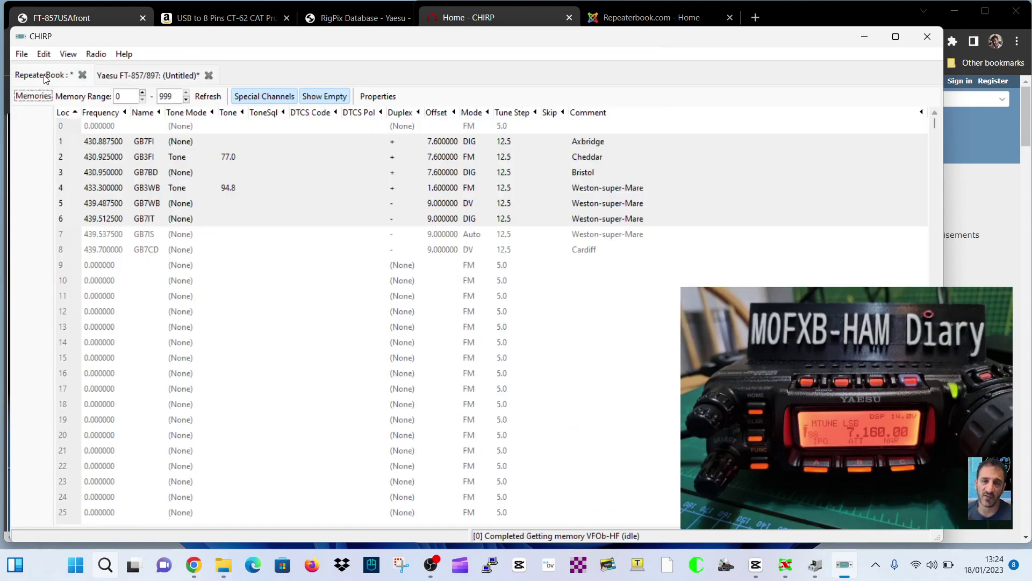
click(138, 77)
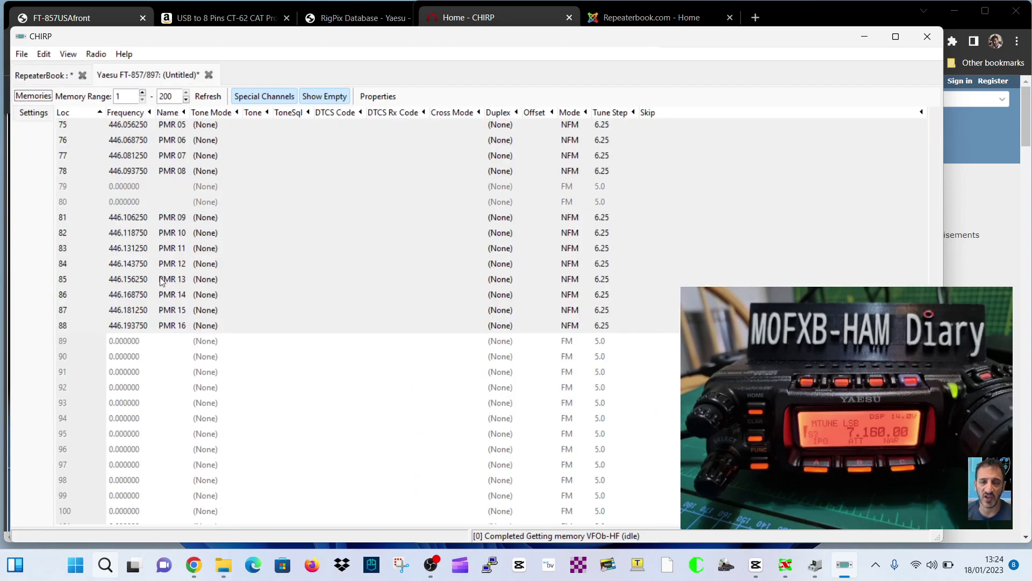
click(47, 76)
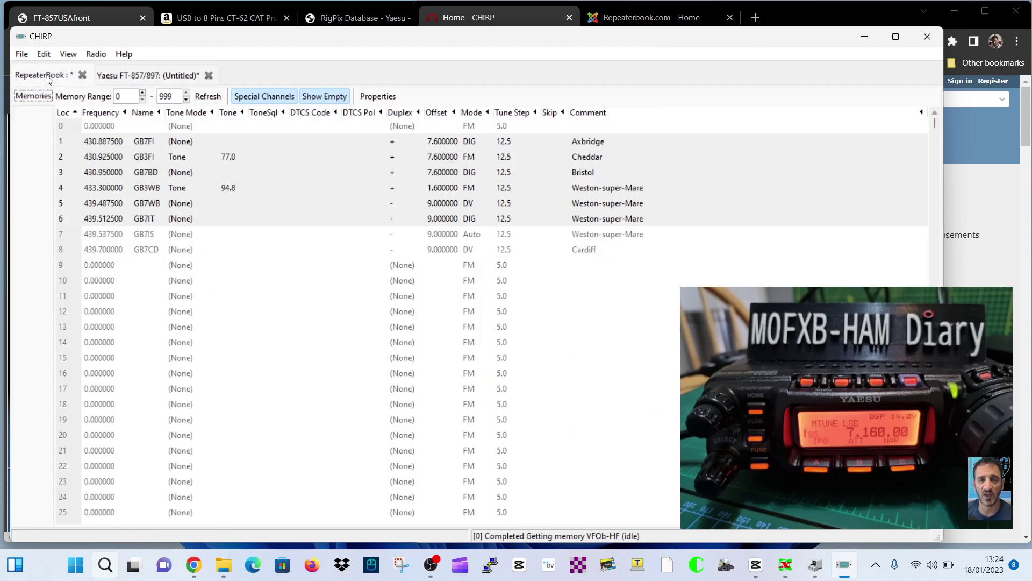
click(152, 75)
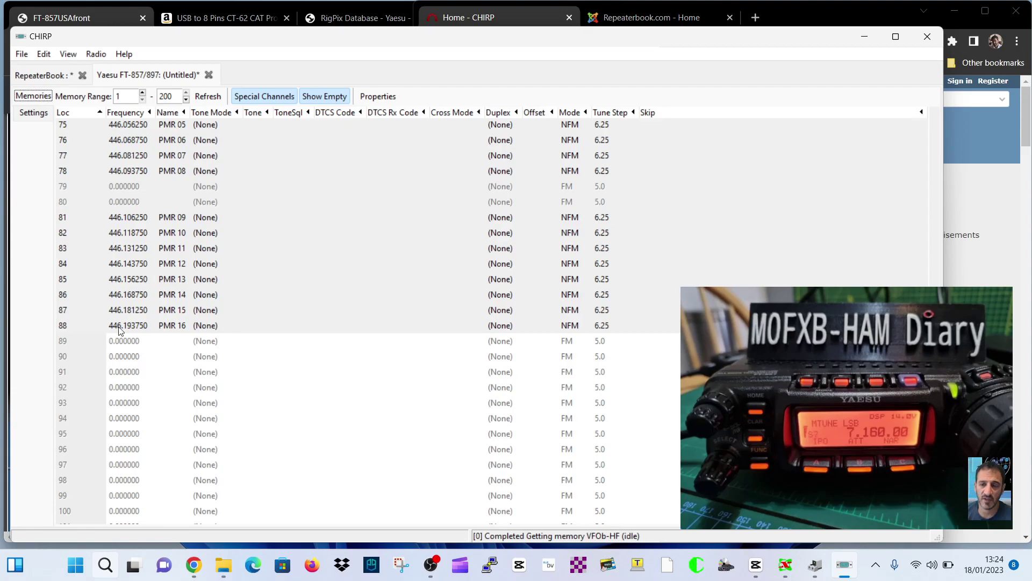
scroll(251, 274, up, 3)
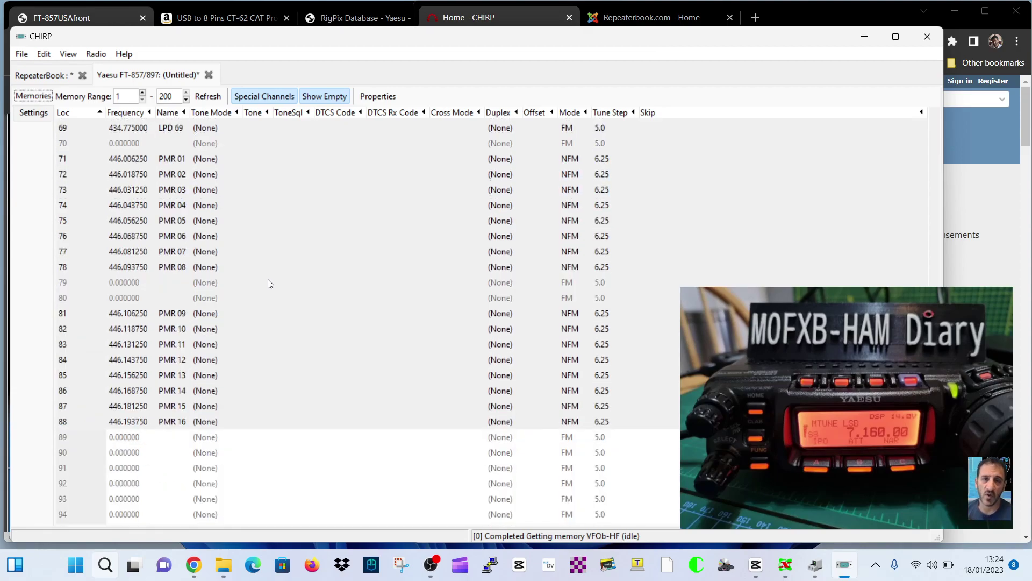
scroll(266, 277, up, 7)
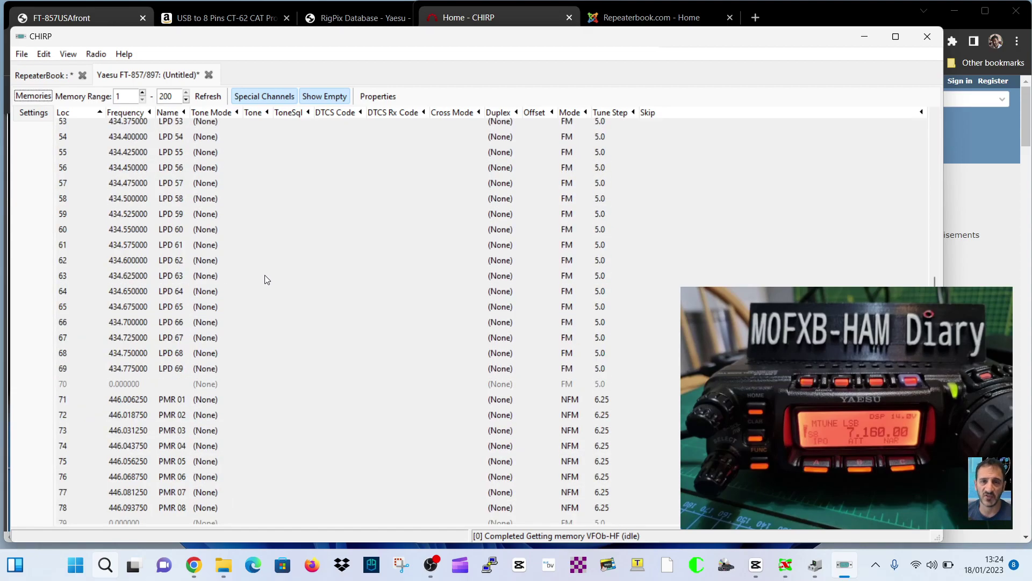
click(59, 74)
click(139, 79)
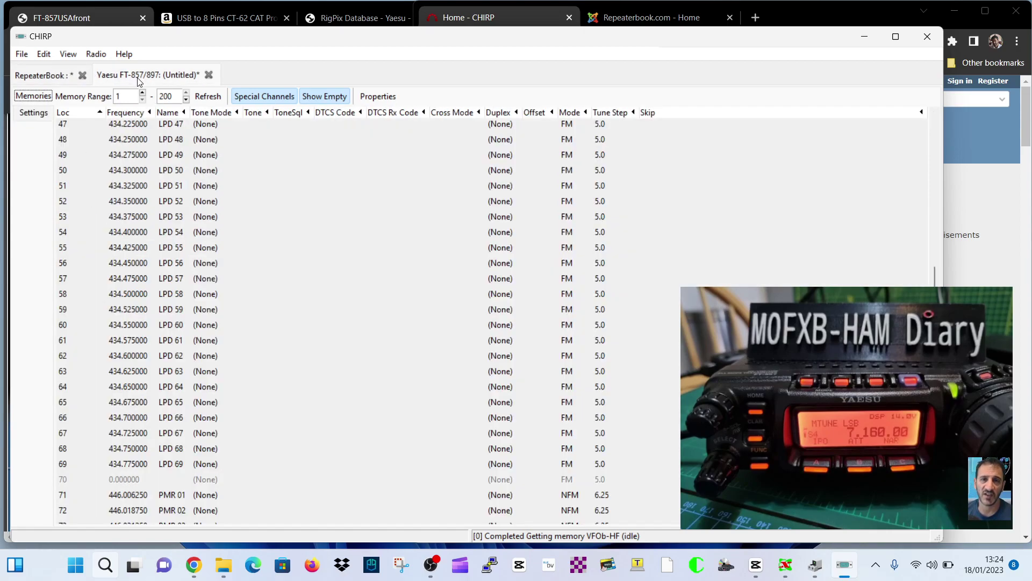
scroll(231, 436, down, 5)
scroll(263, 393, up, 3)
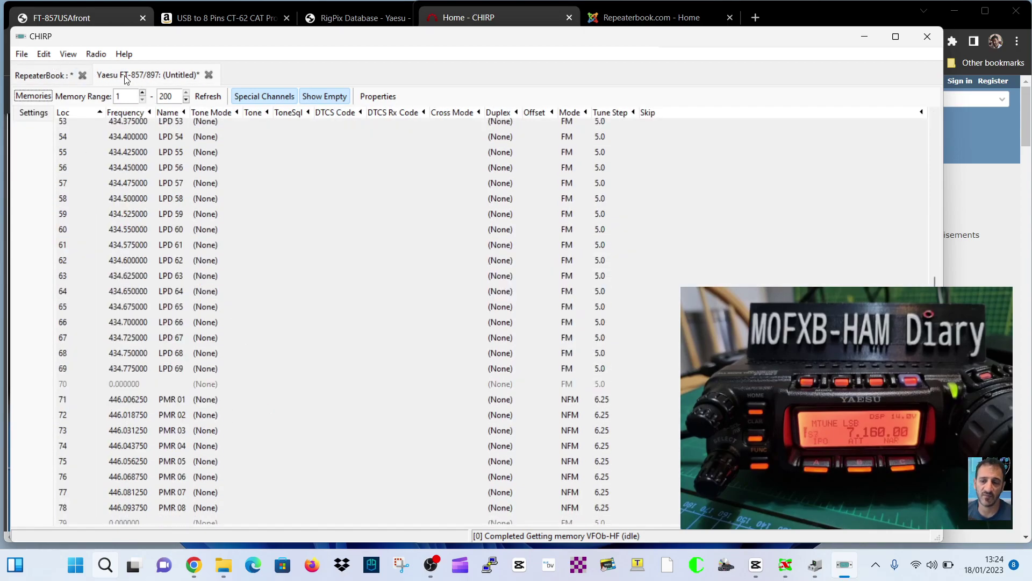
- Upload the memories with the LPD and PMR channels to the Yaesu FT-857/897 through port COM3, accepting the cloning instructions
click(96, 54)
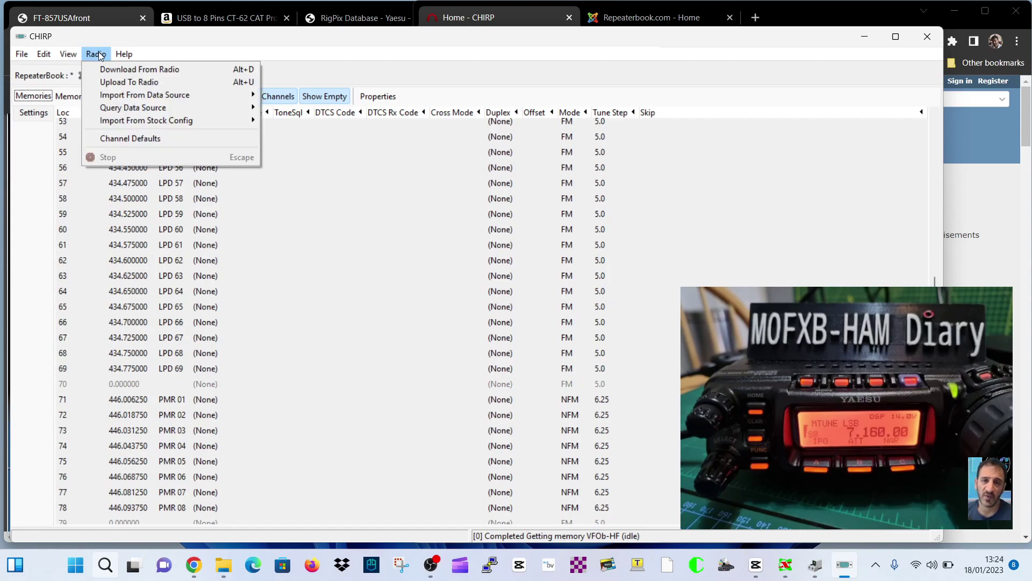
click(111, 79)
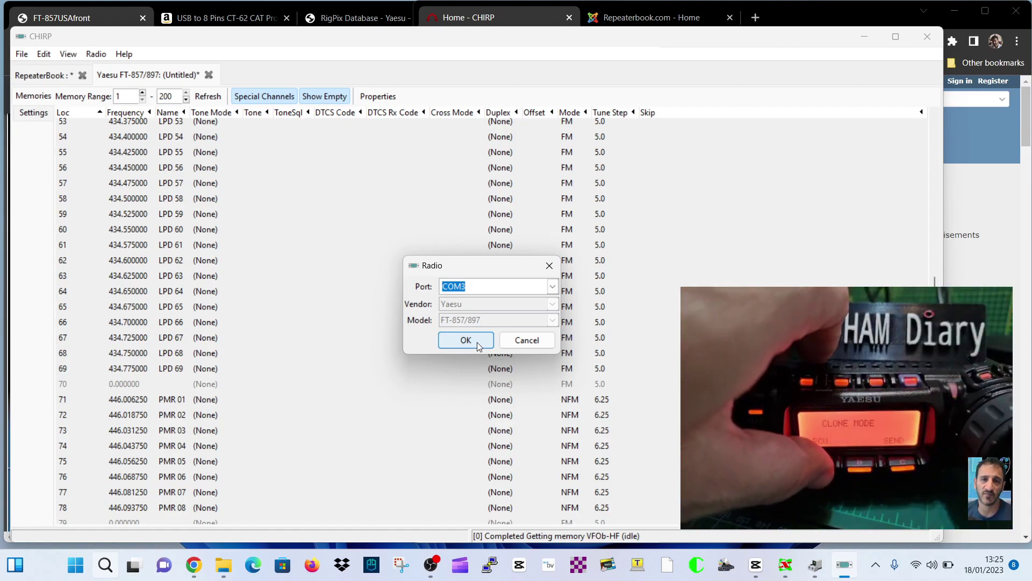
click(475, 343)
click(569, 371)
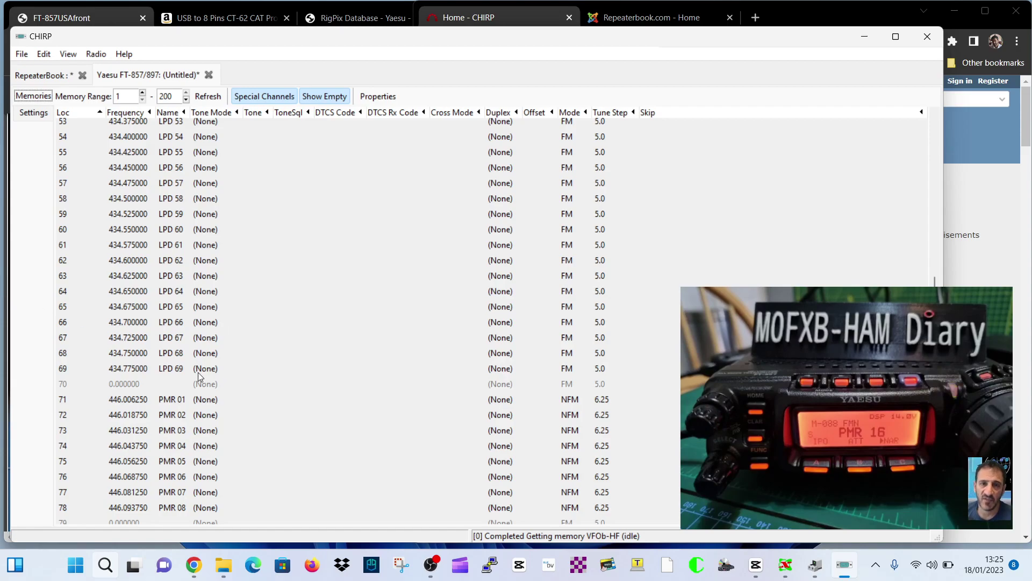
- Try to enter a frequency in the empty memory location 70
click(127, 381)
click(127, 382)
click(132, 383)
double_click(133, 383)
click(130, 399)
click(129, 389)
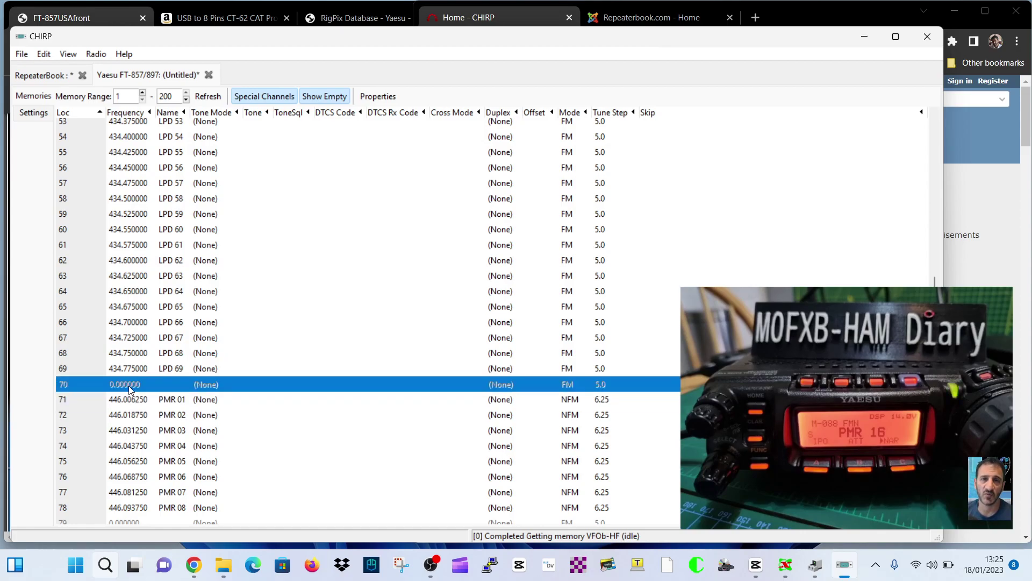
text(43)
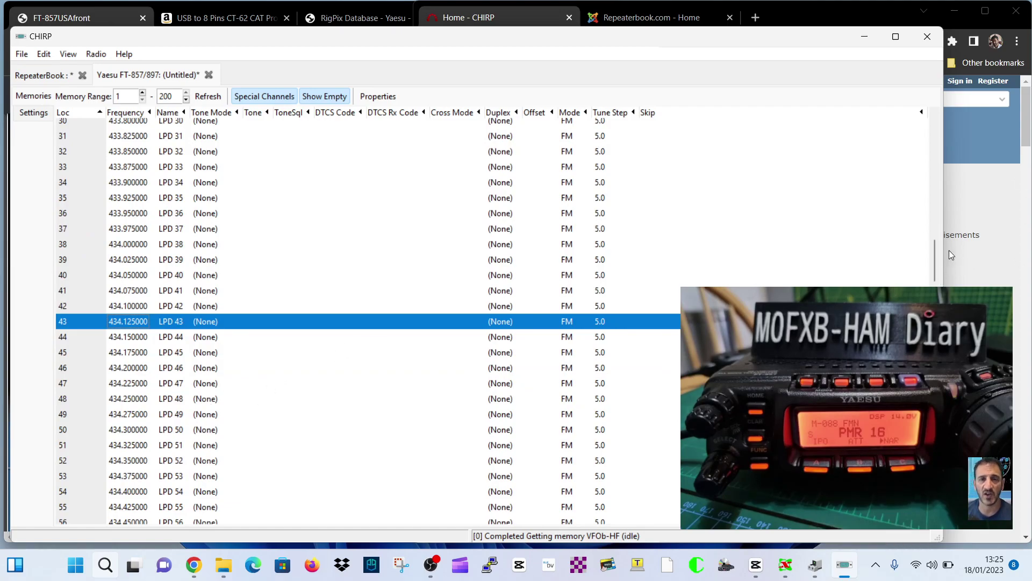
- Set the frequency of the empty memory 89 to 430.925
text(89)
key(Return)
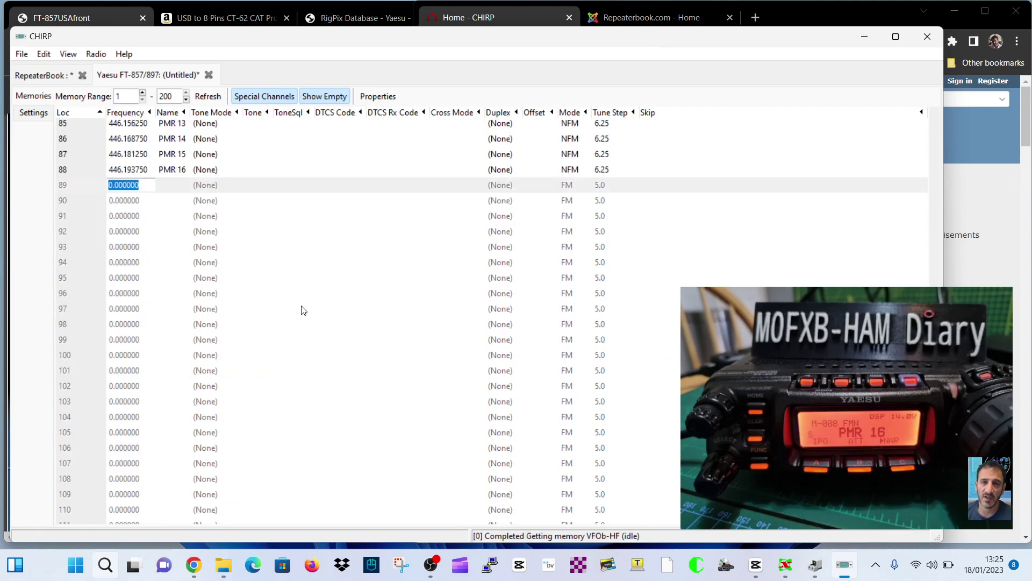
text(3)
key(BackSpace)
text(430.9)
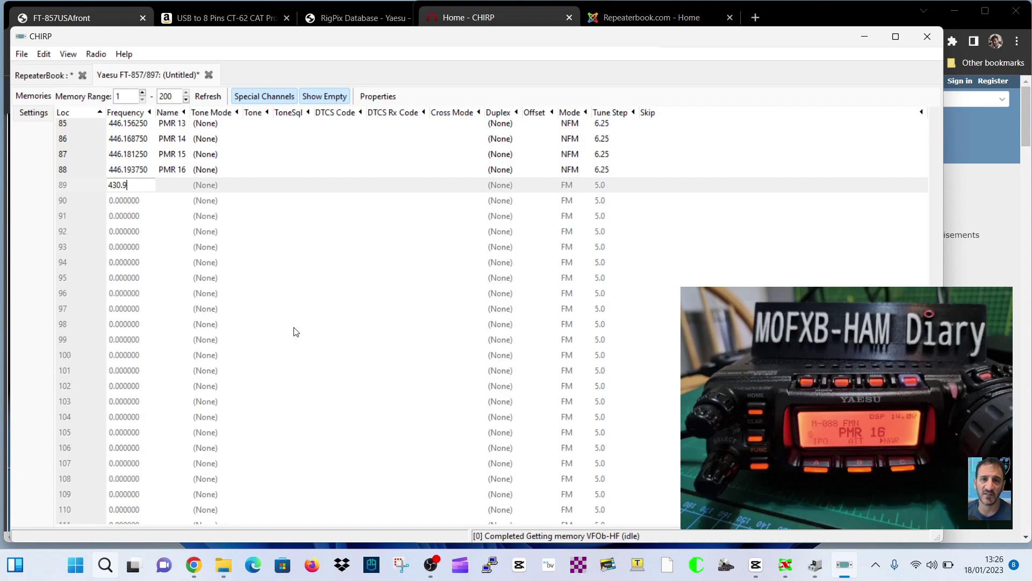
text(25)
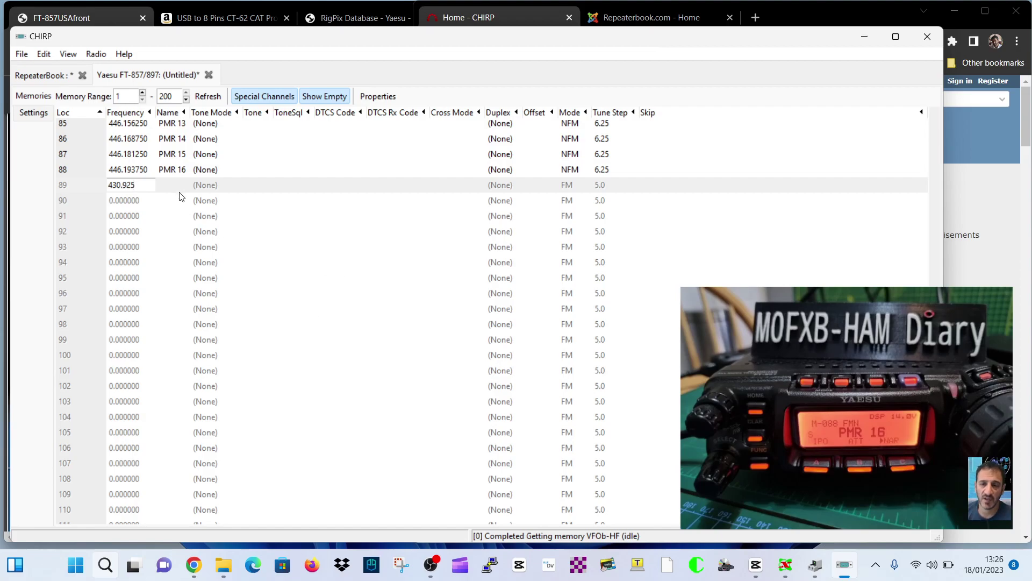
click(178, 185)
- Name memory 89 GB3FI
scroll(159, 366, up, 5)
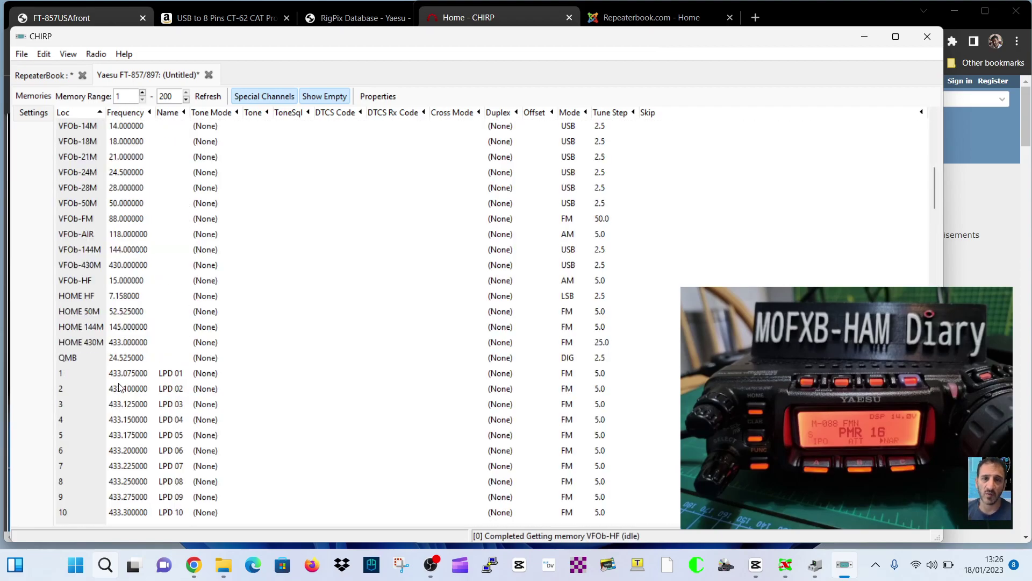
scroll(397, 393, down, 2)
scroll(397, 393, down, 20)
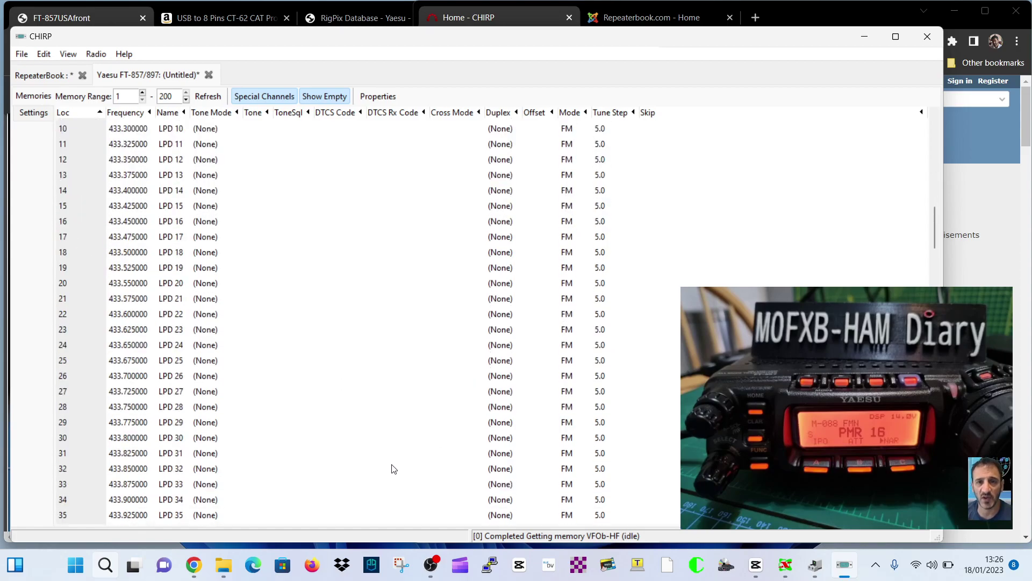
scroll(807, 376, down, 15)
scroll(468, 322, up, 6)
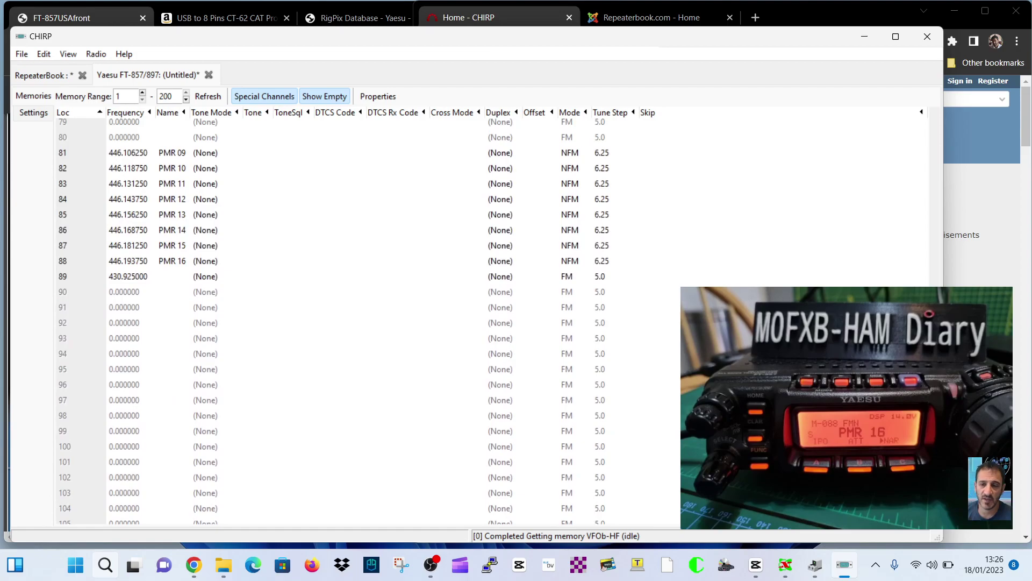
click(182, 277)
click(182, 279)
text(GB3FI)
- Set memory 89's tone mode to TSQL and its duplex to +
click(206, 278)
click(236, 277)
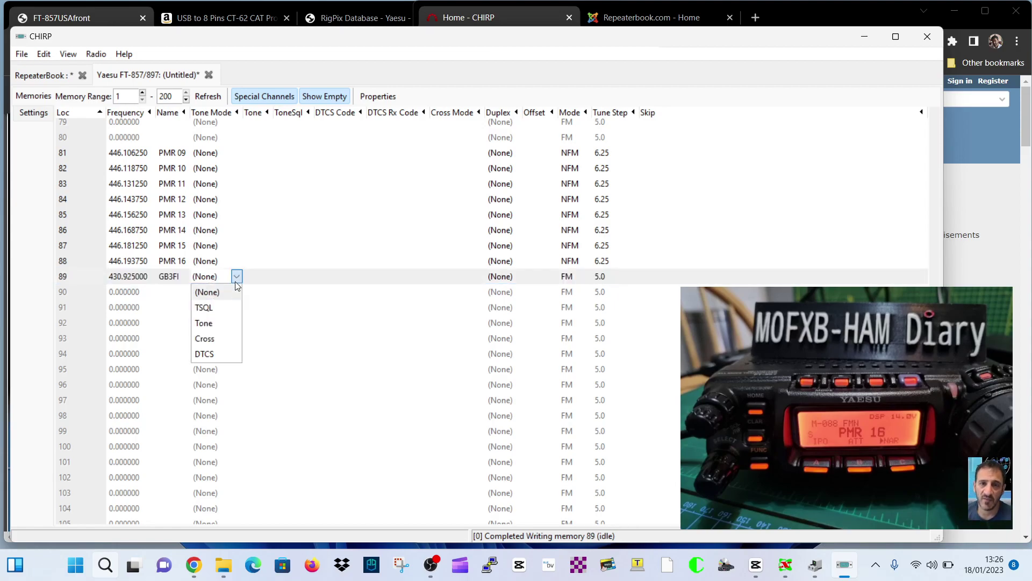
click(203, 308)
click(506, 278)
click(505, 277)
click(499, 323)
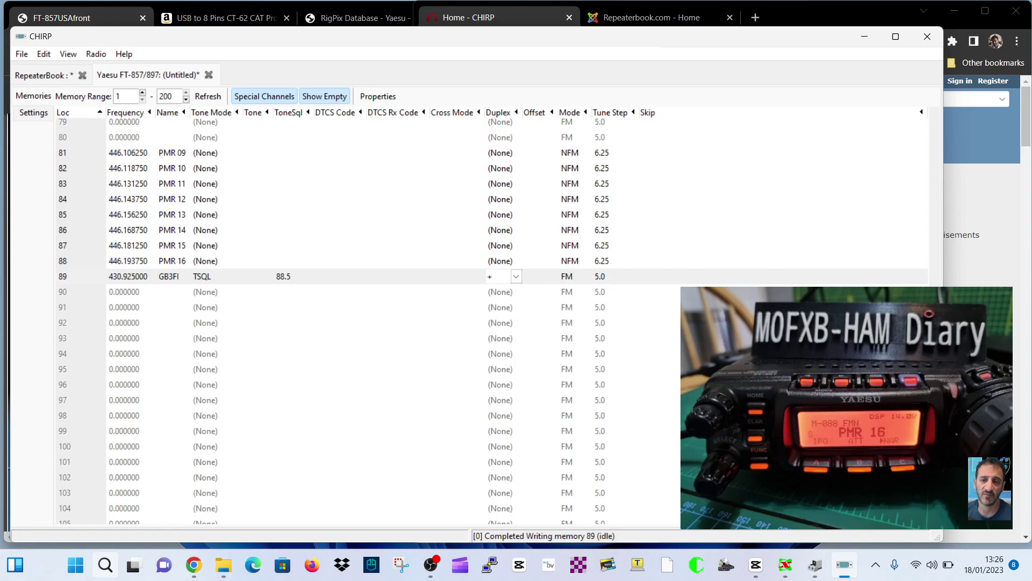
- Set the duplex offset of the GB3FI repeater in memory 89 to 7.600000
key(super+Up)
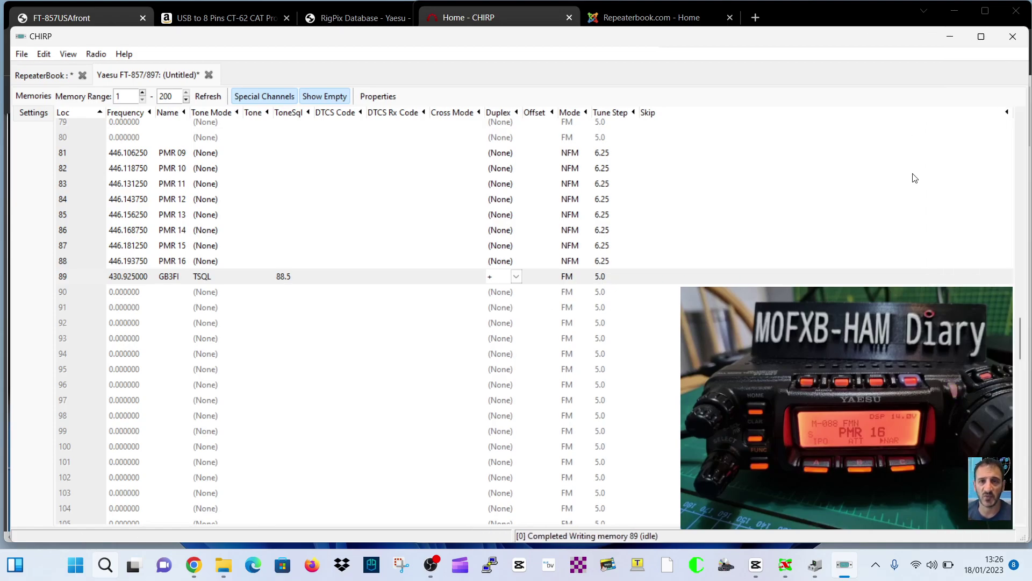
scroll(917, 181, down, 2)
scroll(917, 182, up, 7)
scroll(916, 182, down, 4)
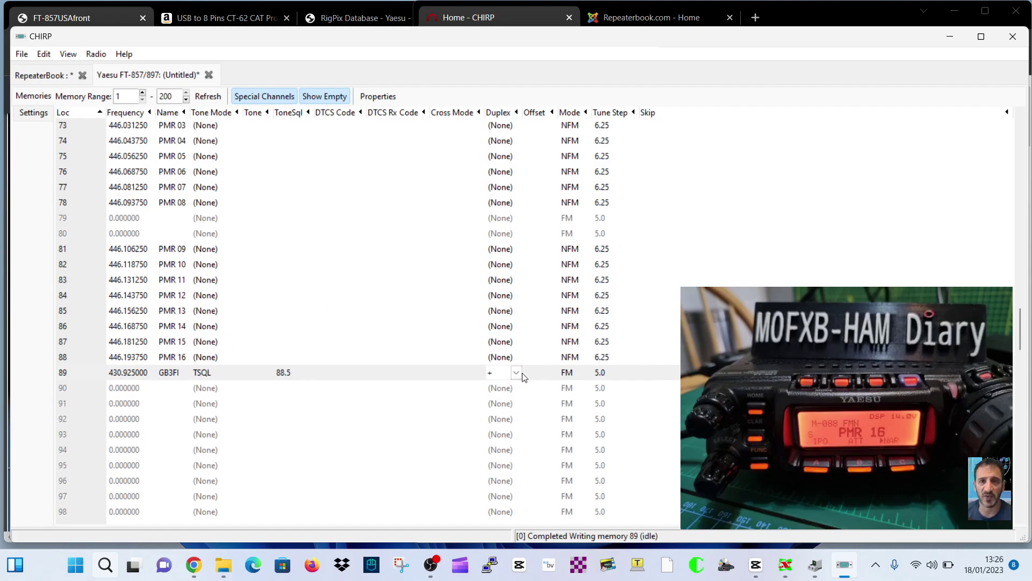
click(554, 372)
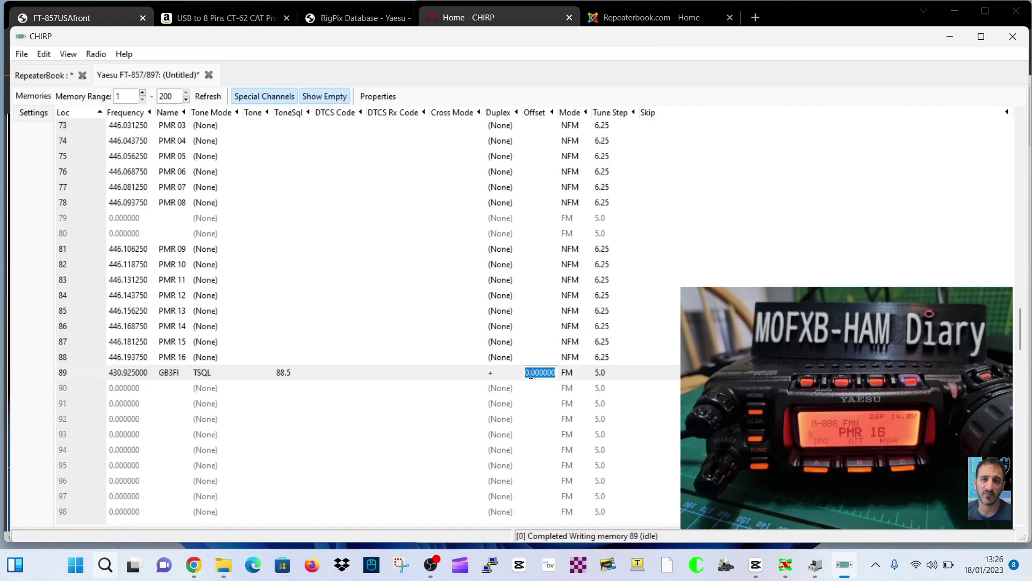
click(530, 373)
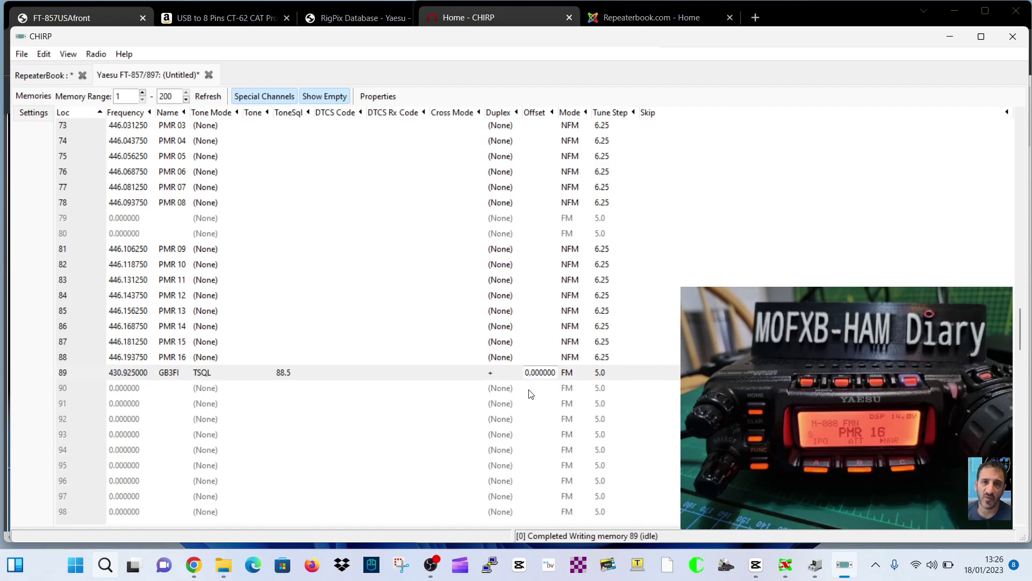
text(7)
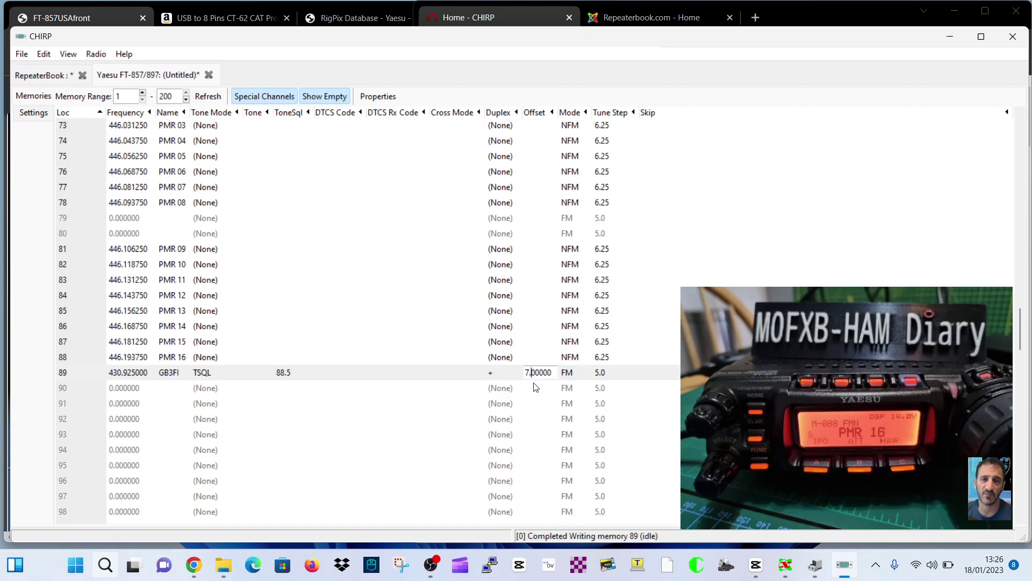
key(BackSpace)
text(6)
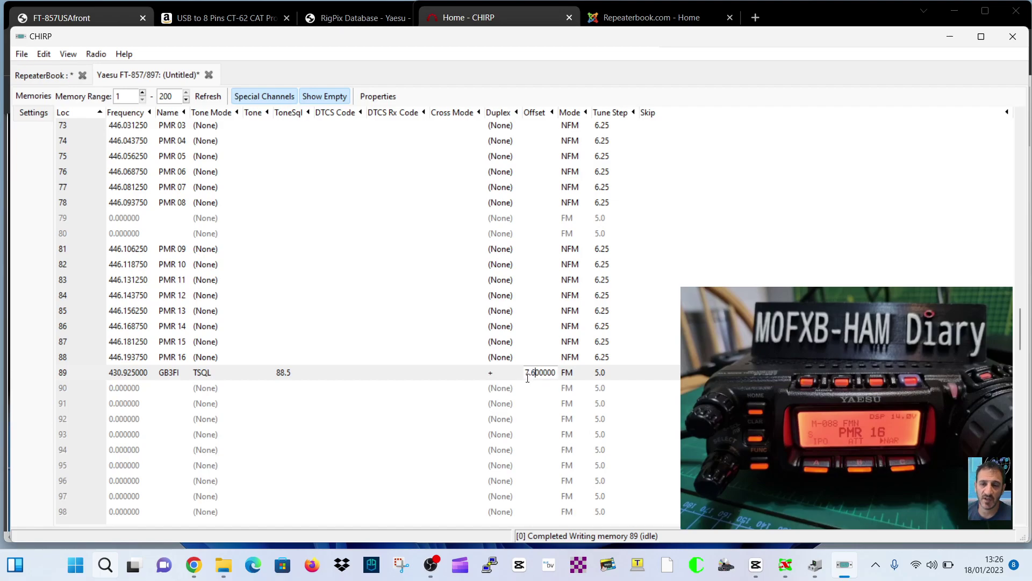
click(611, 373)
click(613, 373)
click(605, 385)
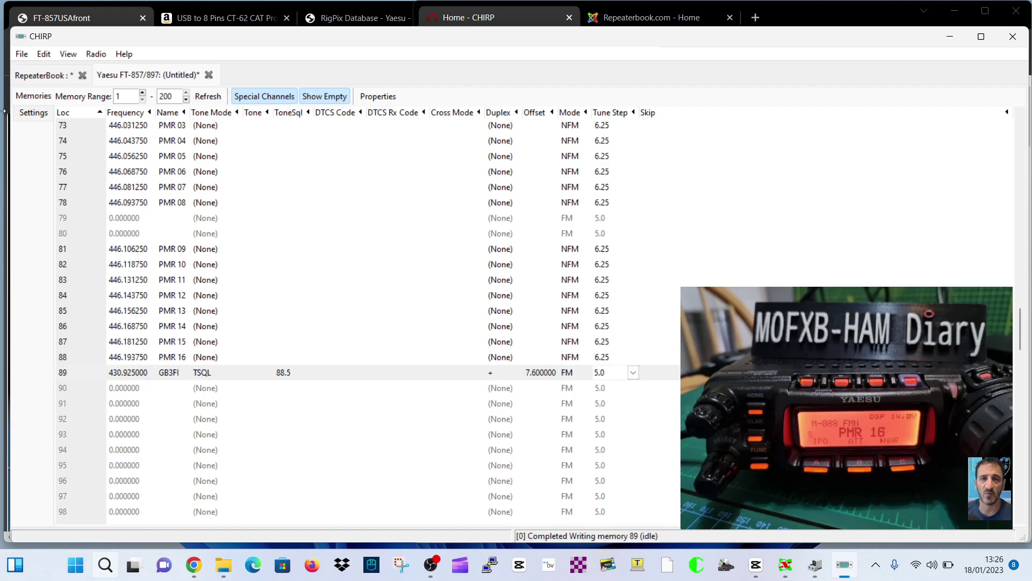
- Upload the edited memories to the Yaesu FT-857/897 through port COM3
click(100, 56)
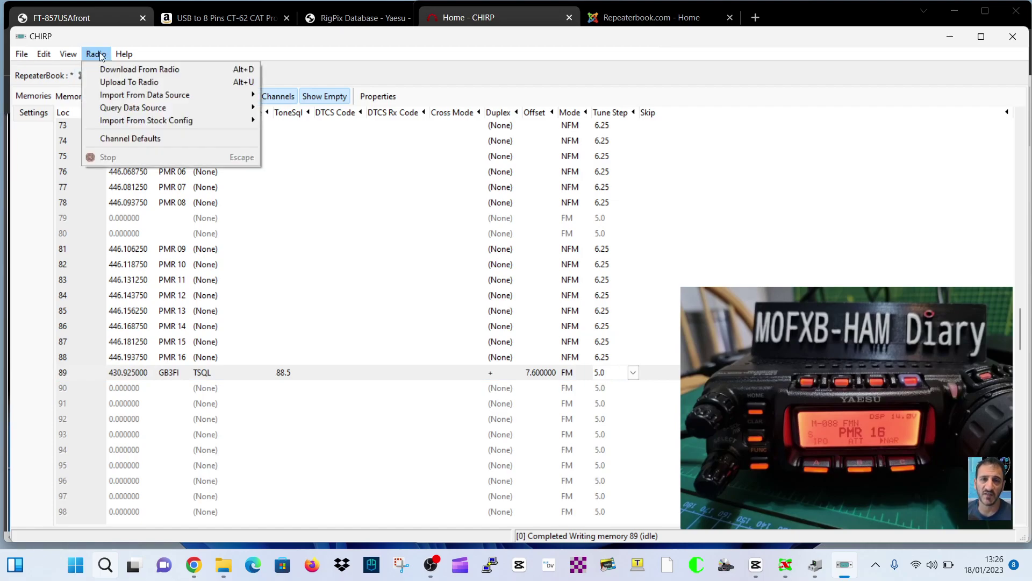
click(132, 82)
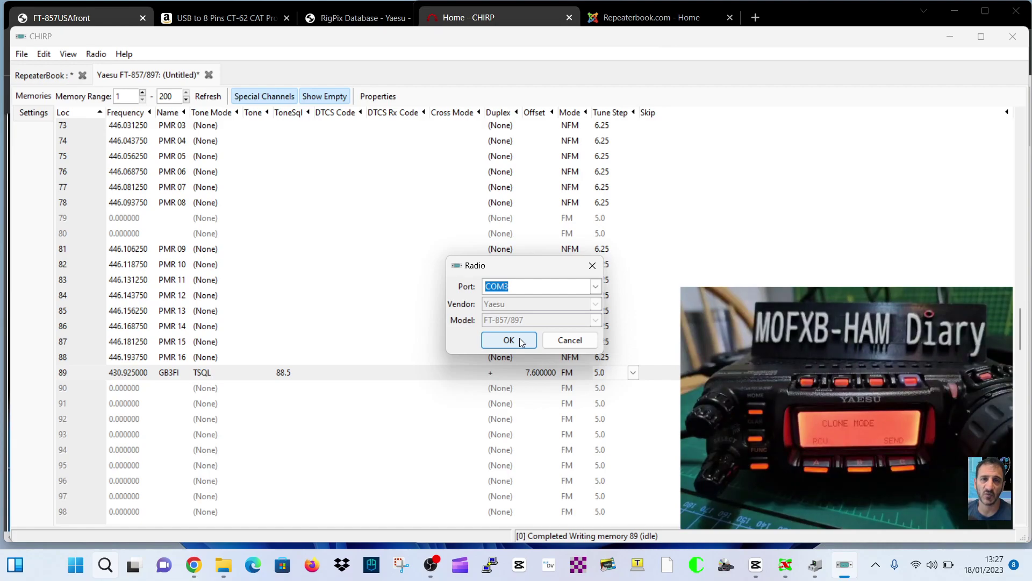
click(520, 342)
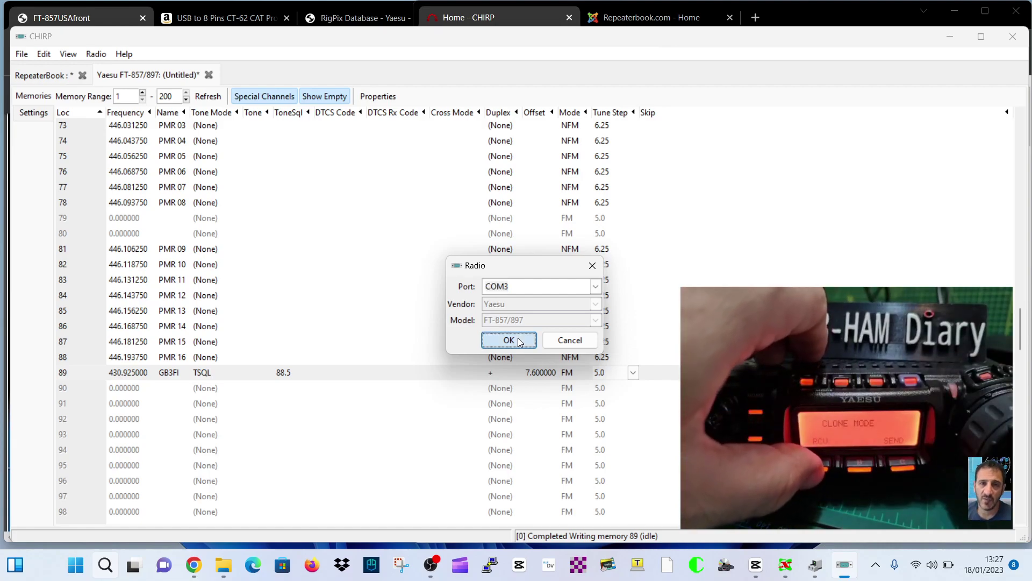
click(617, 374)
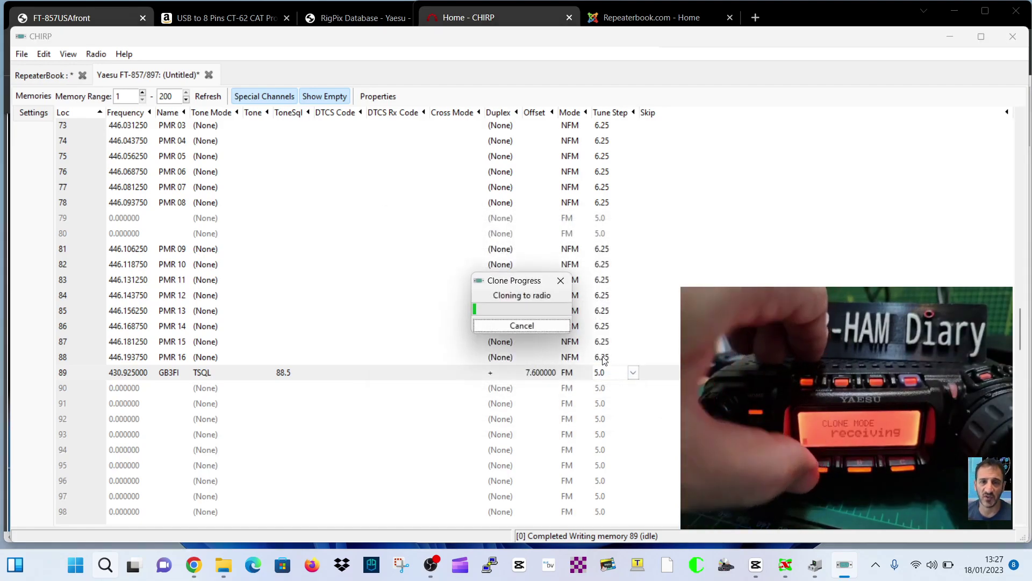